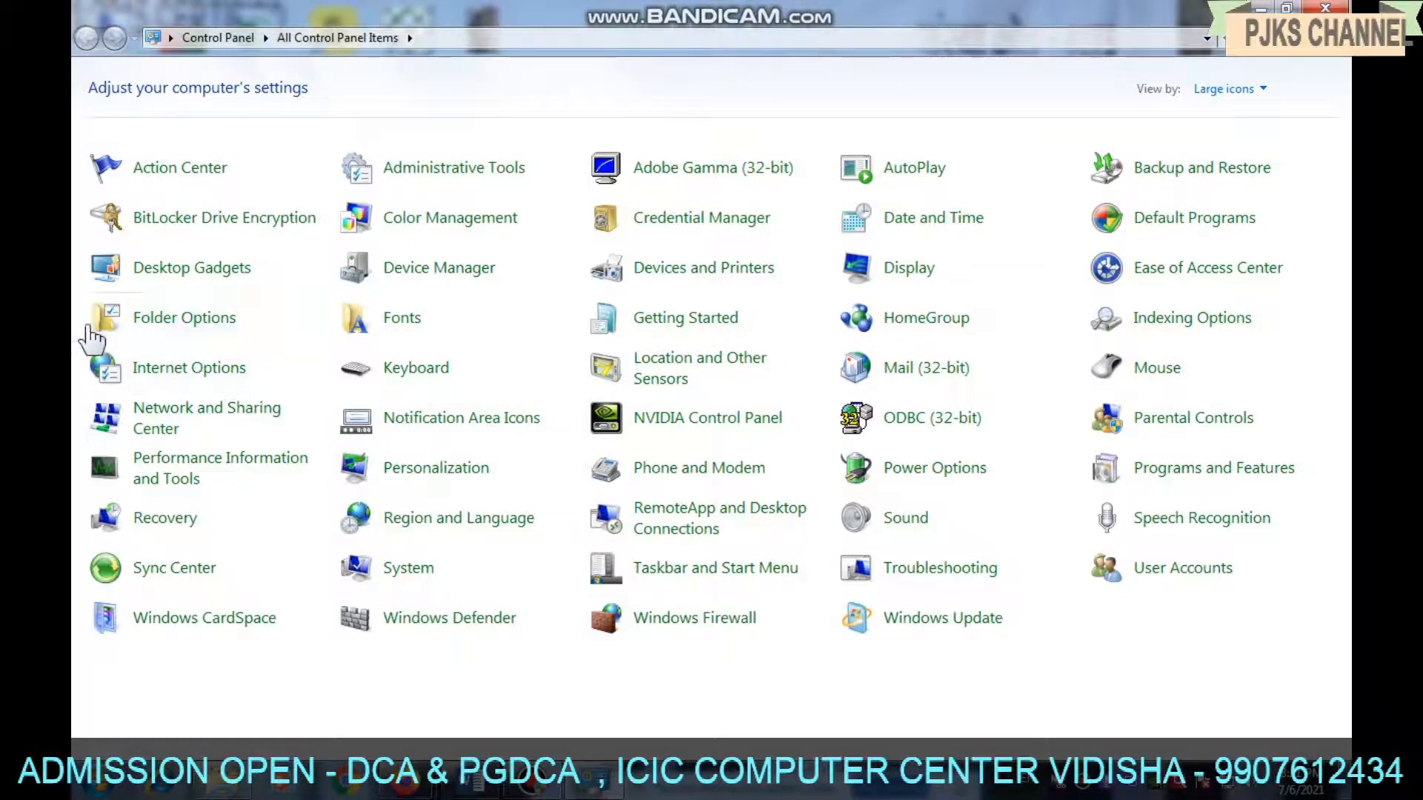
Open Folder Options, and browse from Computer to the traning st + video audit (H:) drive.
click(191, 329)
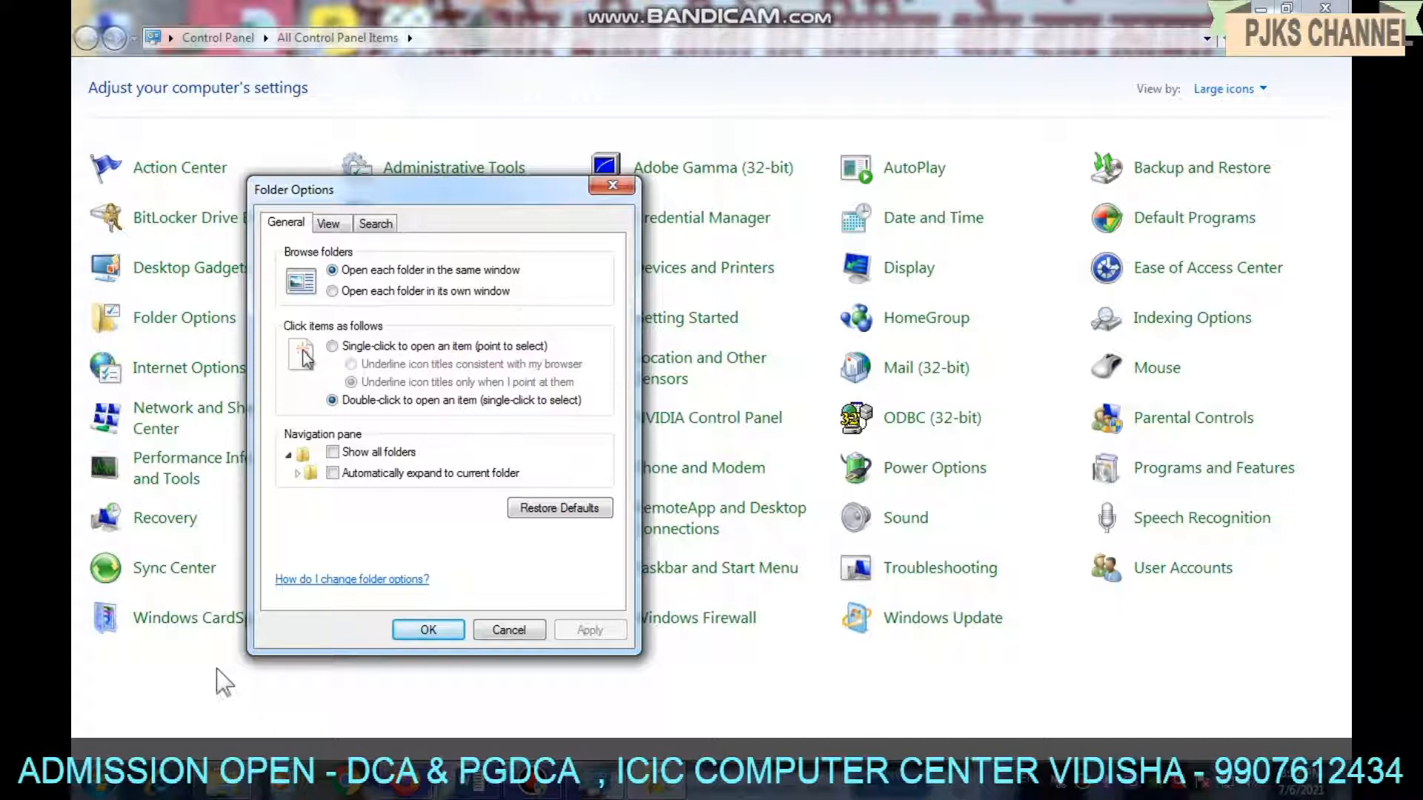
click(87, 787)
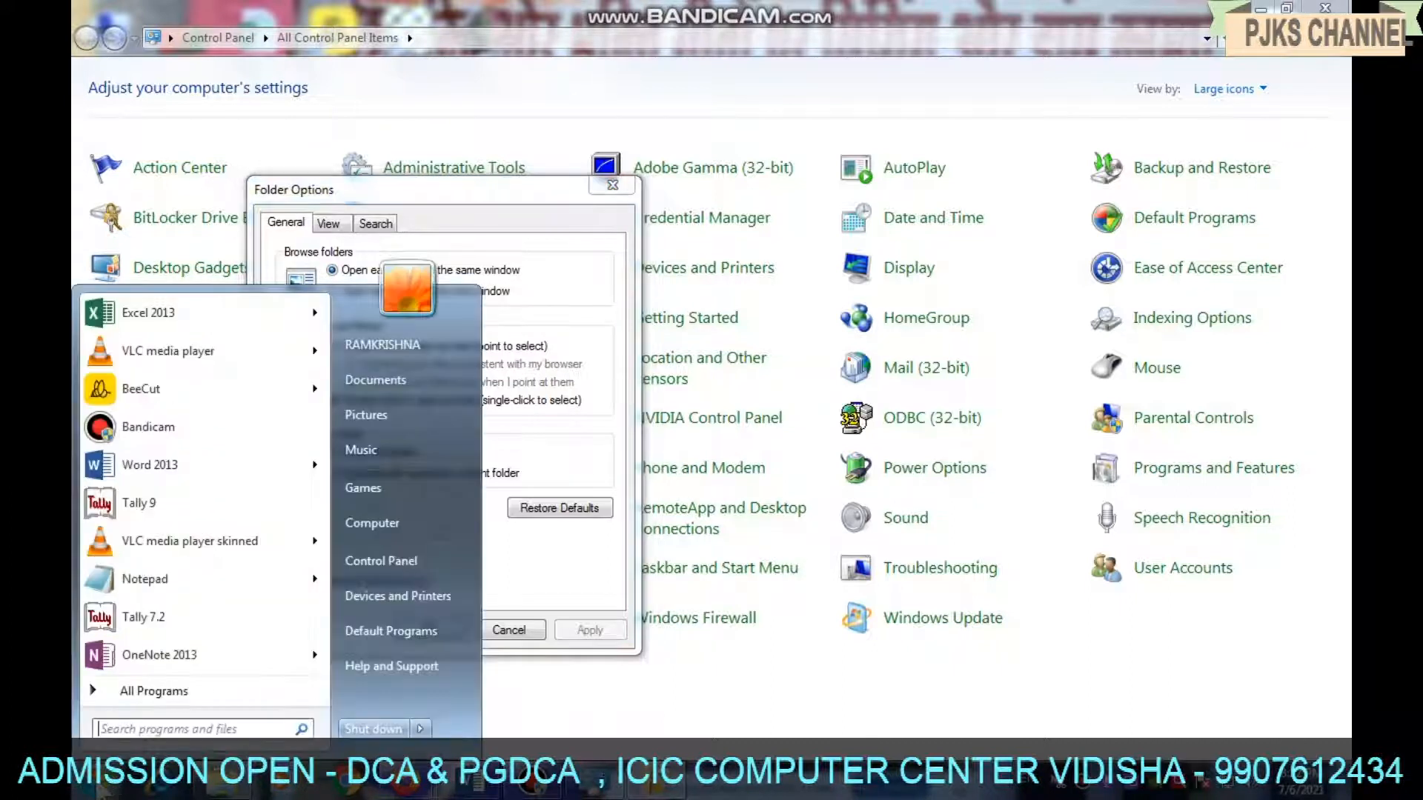
click(381, 522)
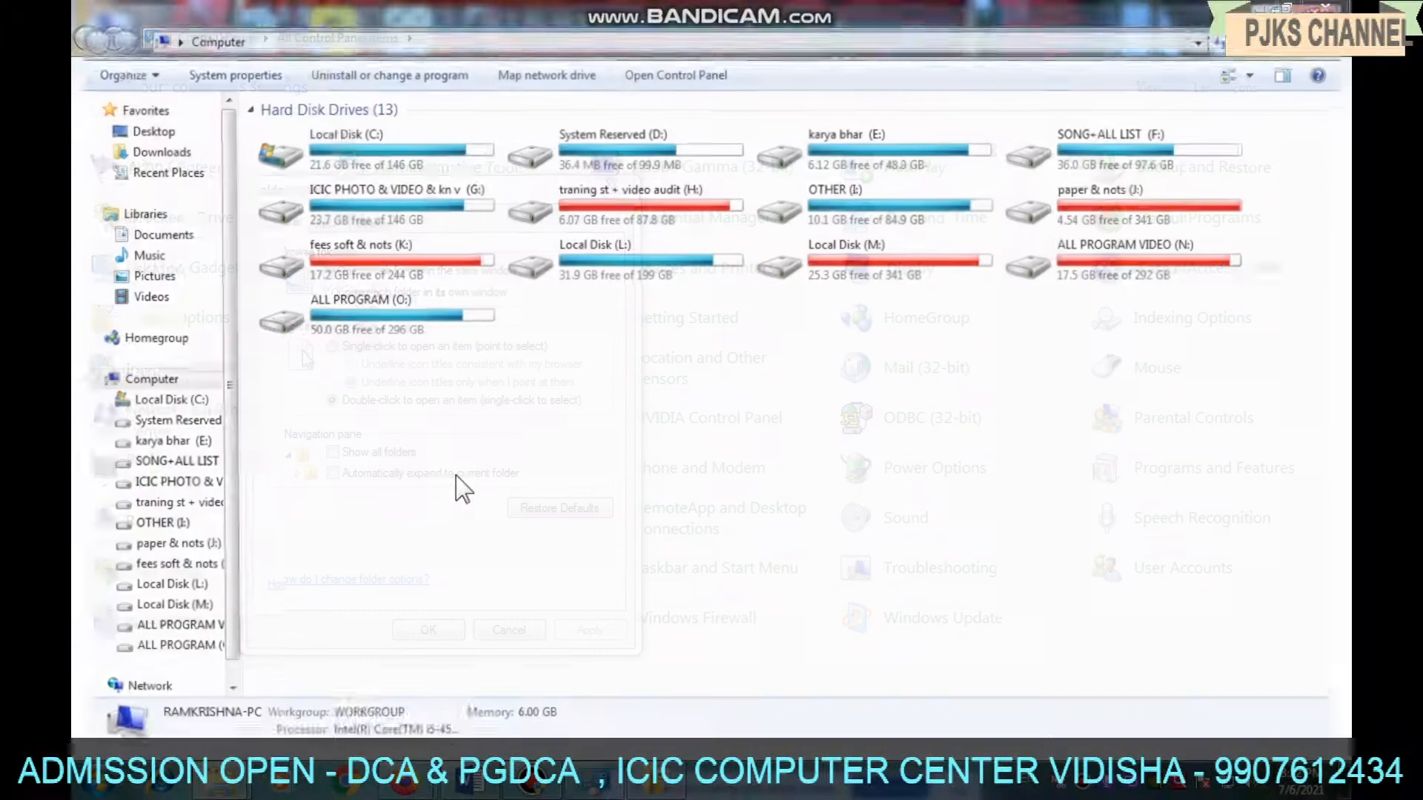
double_click(611, 198)
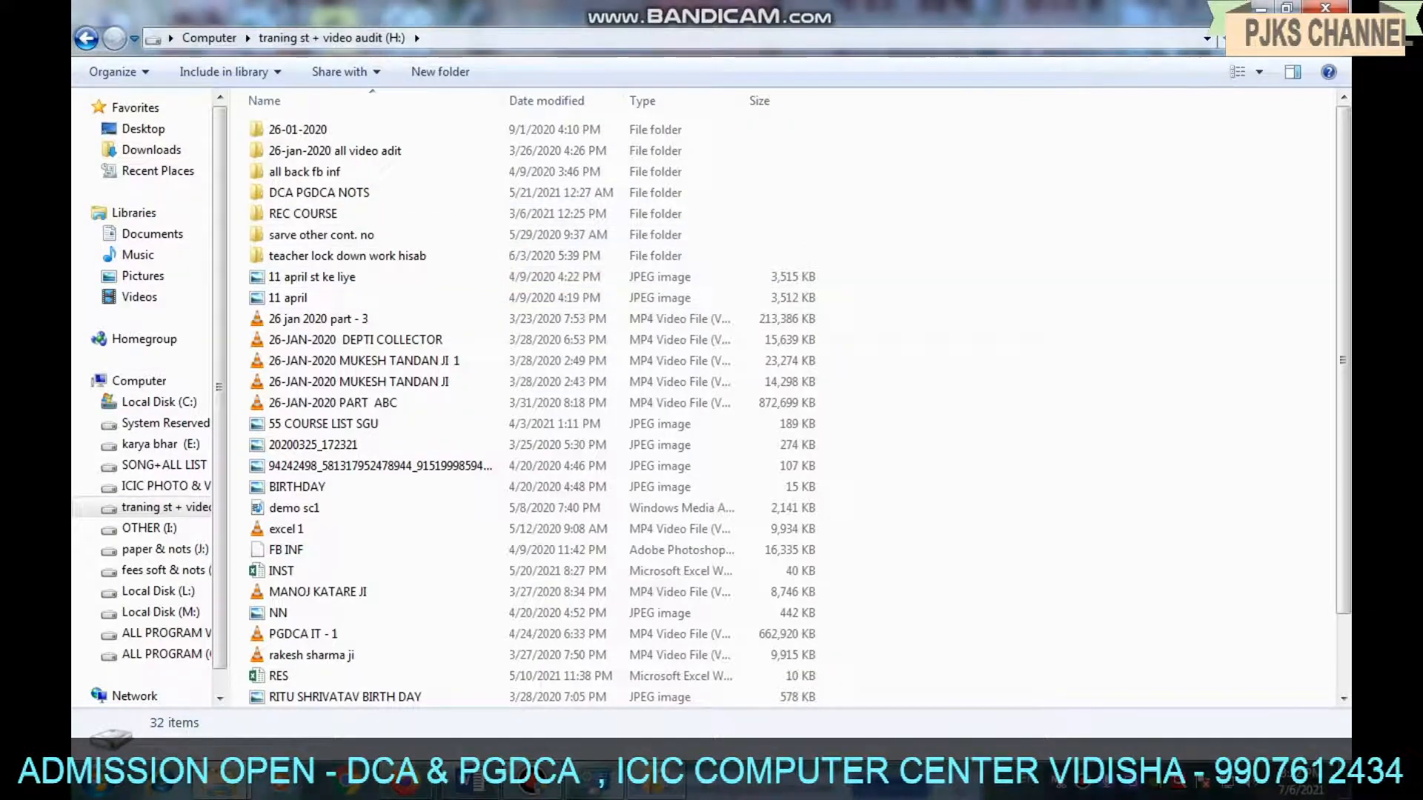
Restore the H: drive window to a smaller size and move it so that Folder Options stays partly visible.
click(1287, 7)
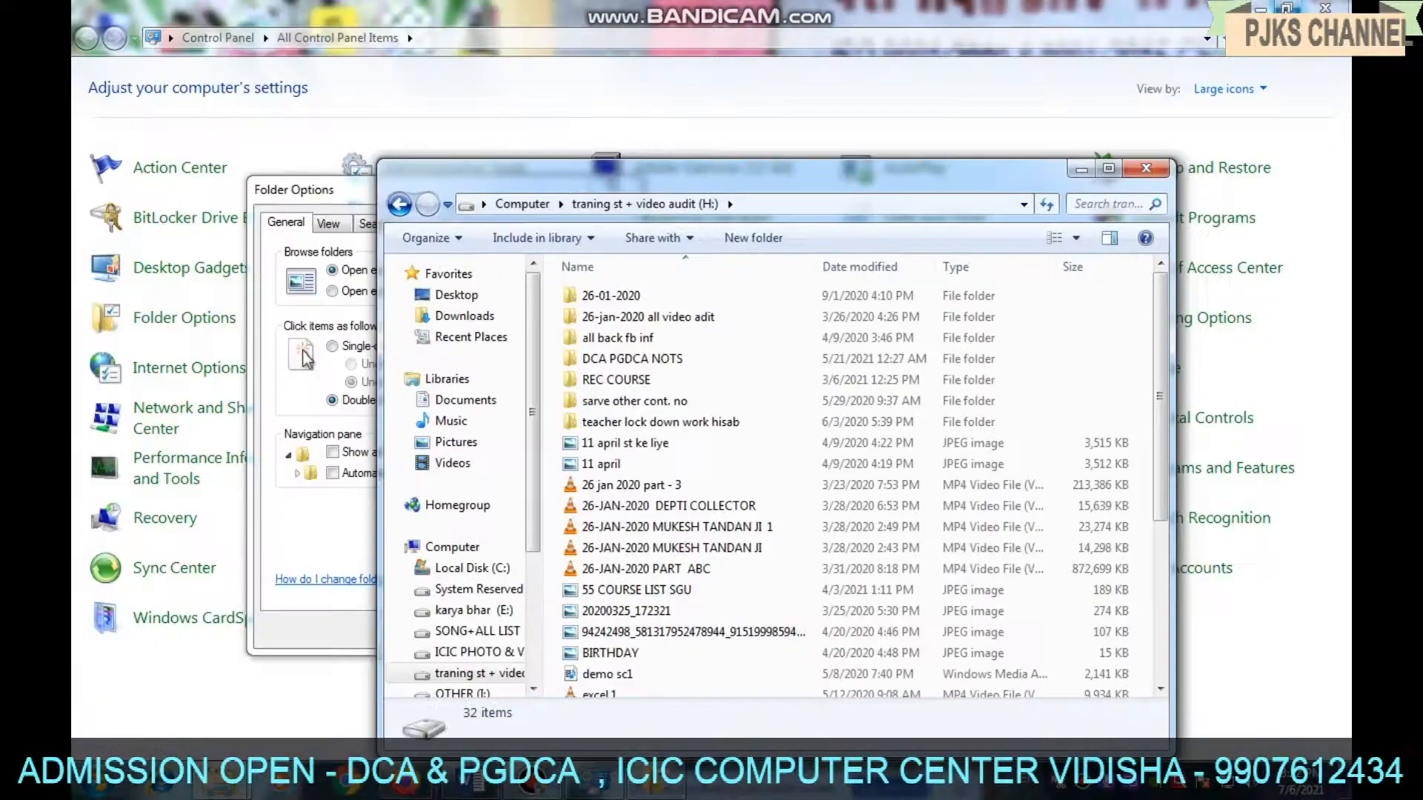
double_click(878, 191)
click(1286, 7)
drag(878, 182, 828, 78)
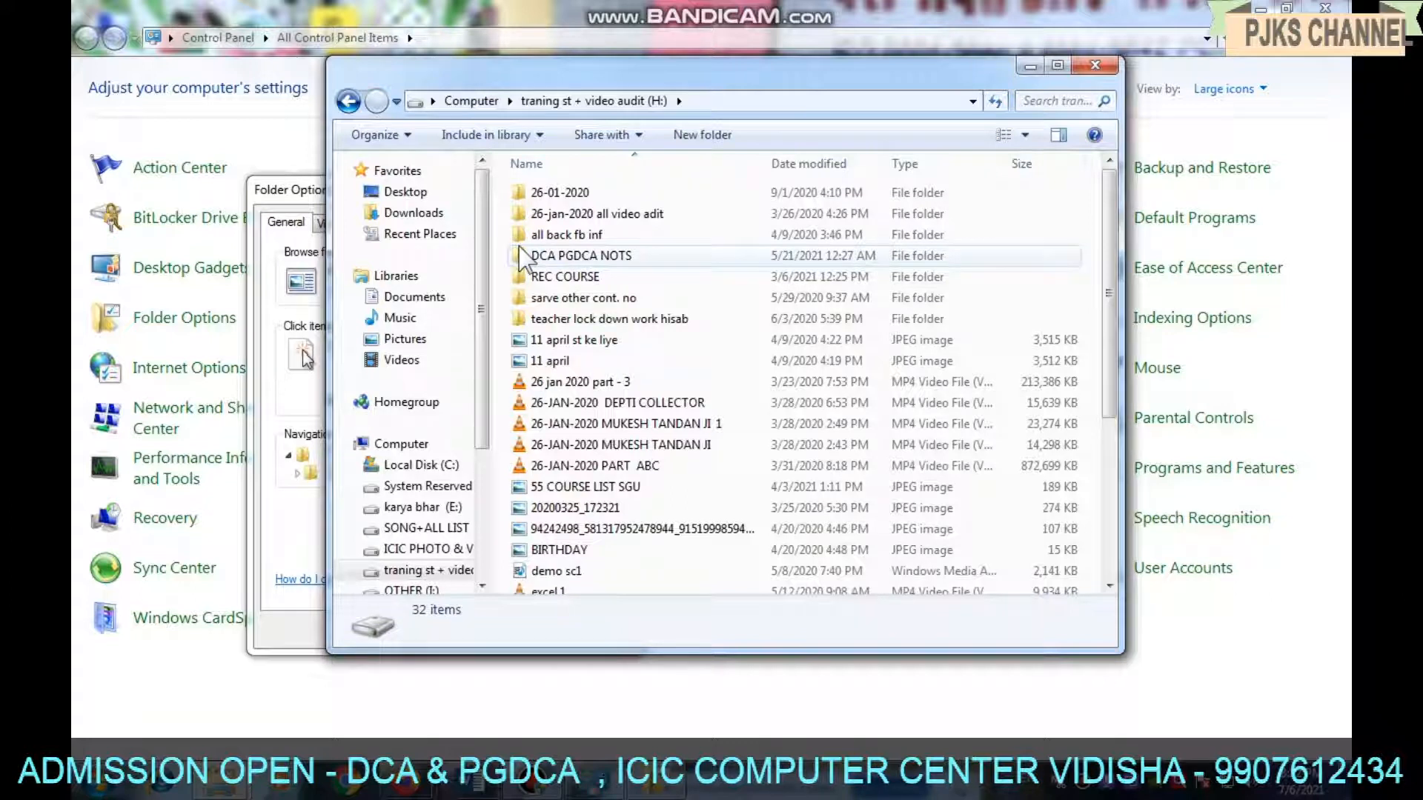
Browse into DCA PGDCA NOTS, DCA 2ND SEM and INTERNET to demonstrate folders opening in the same window.
mouse_move(520, 249)
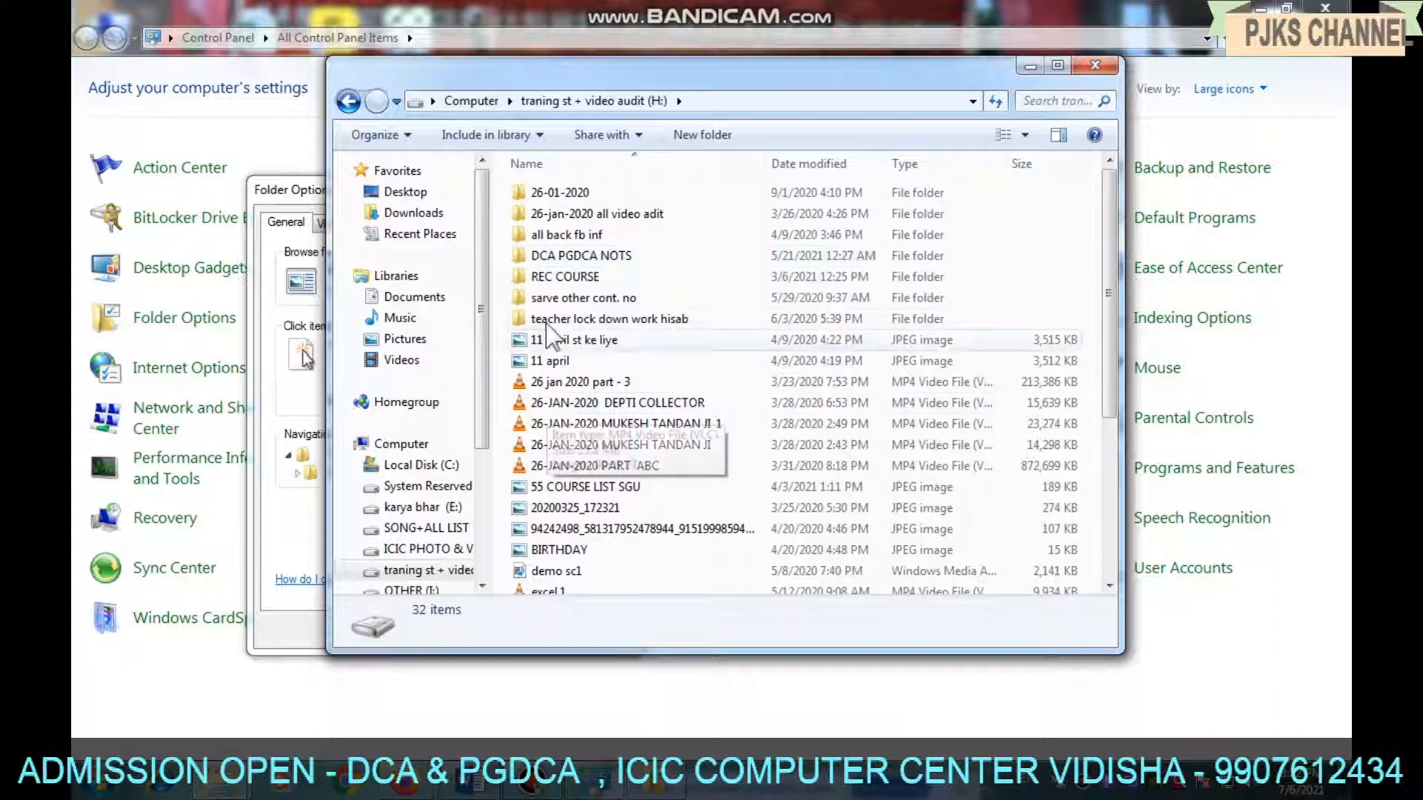
double_click(557, 255)
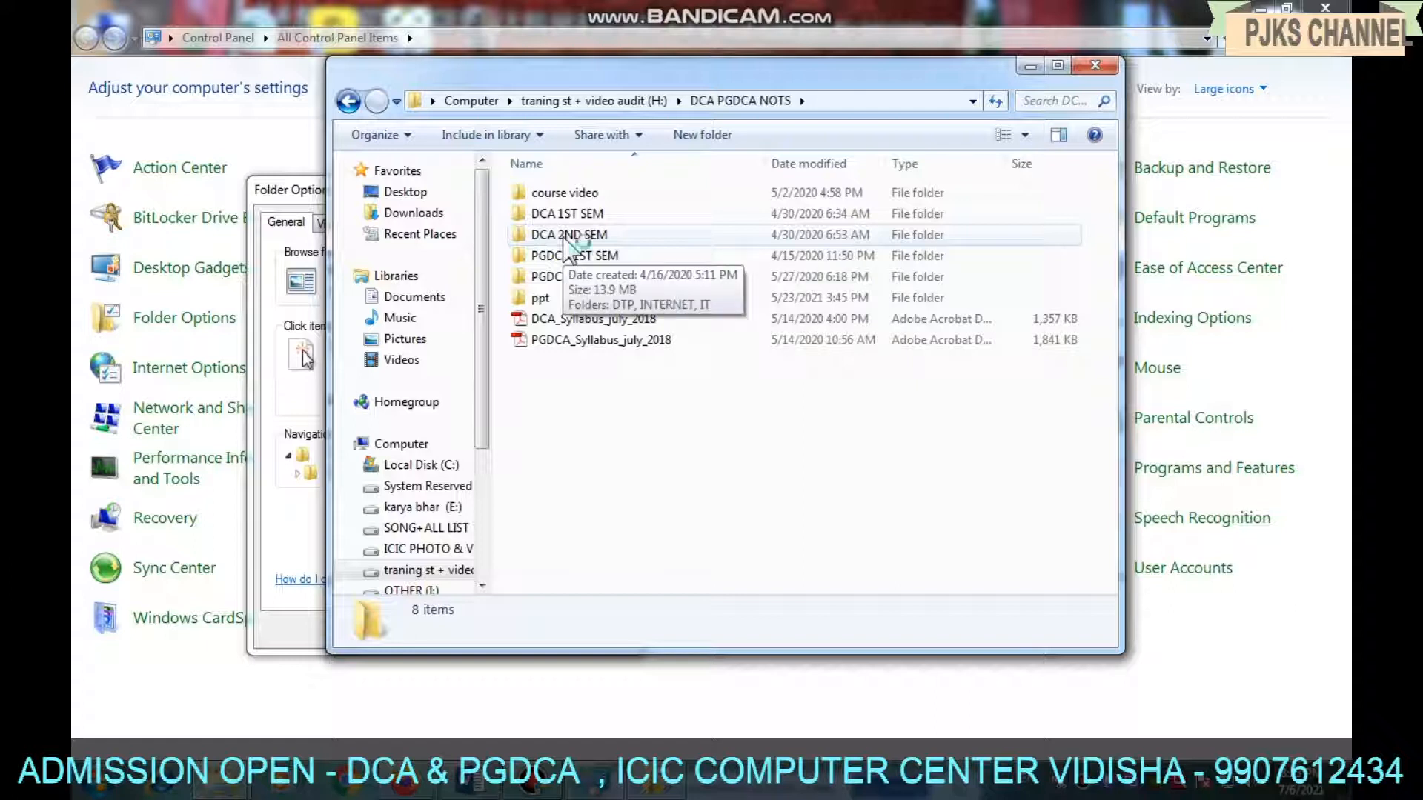
double_click(565, 236)
drag(648, 83, 744, 100)
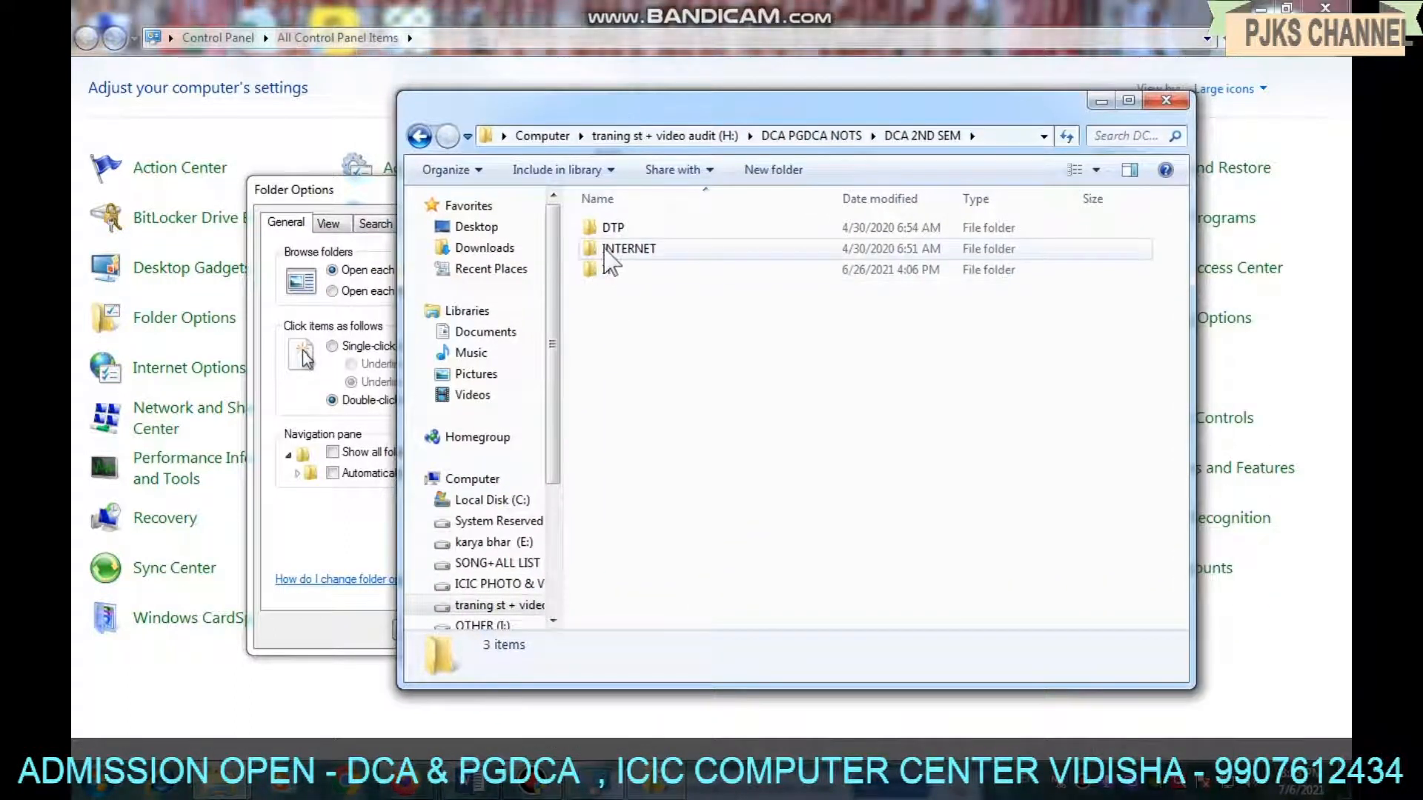
double_click(609, 251)
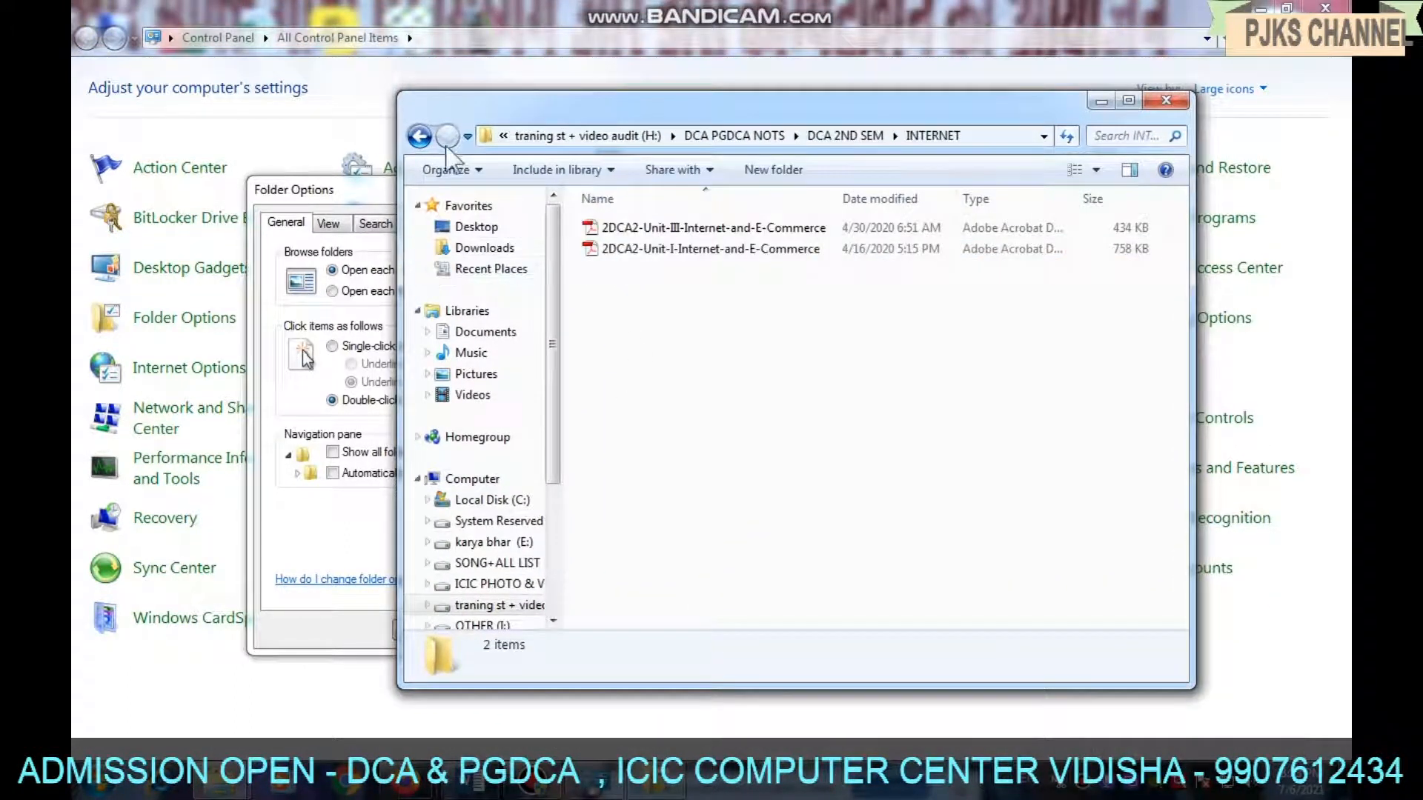
Go back through the parent folders to Computer and reopen the traning st + video audit (H:) drive.
click(420, 136)
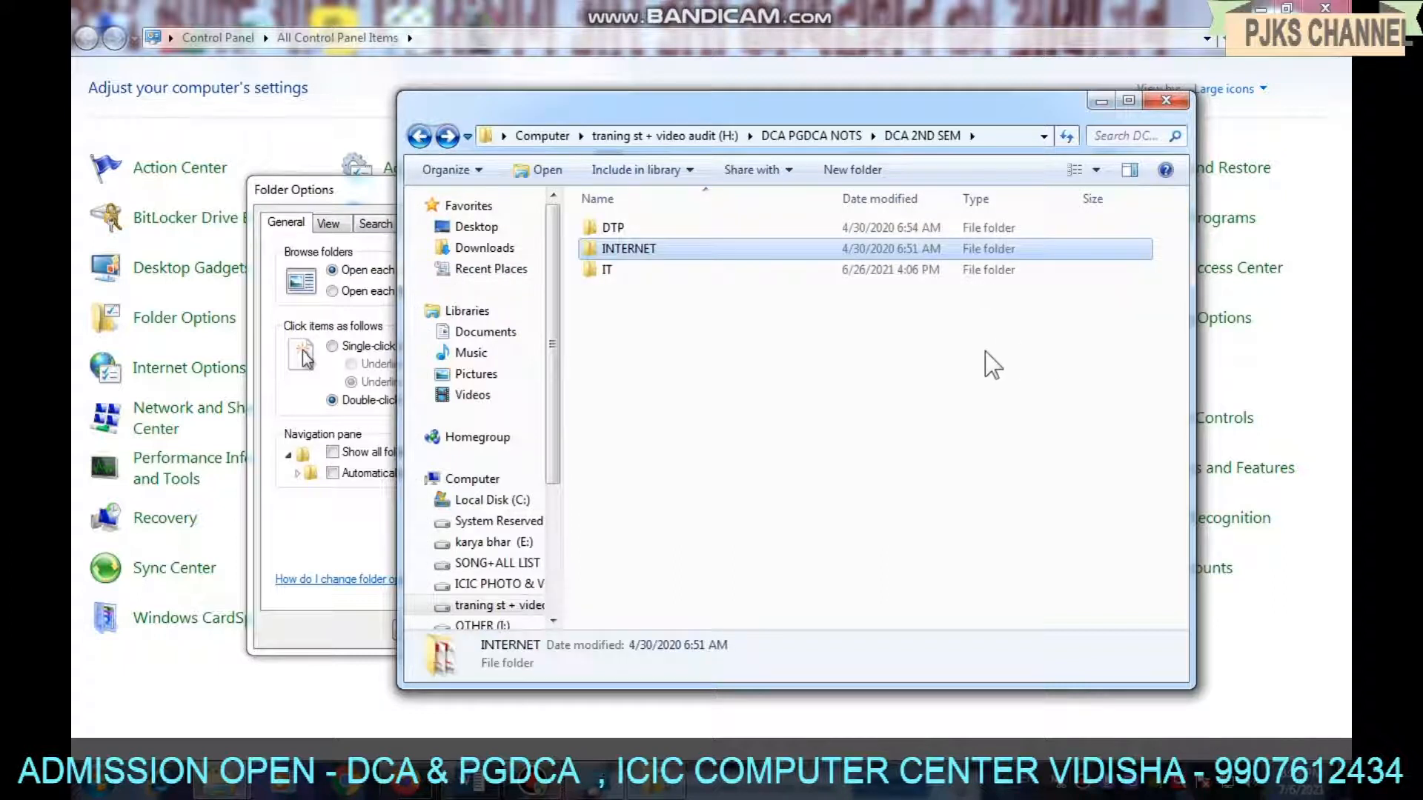
click(419, 136)
click(420, 137)
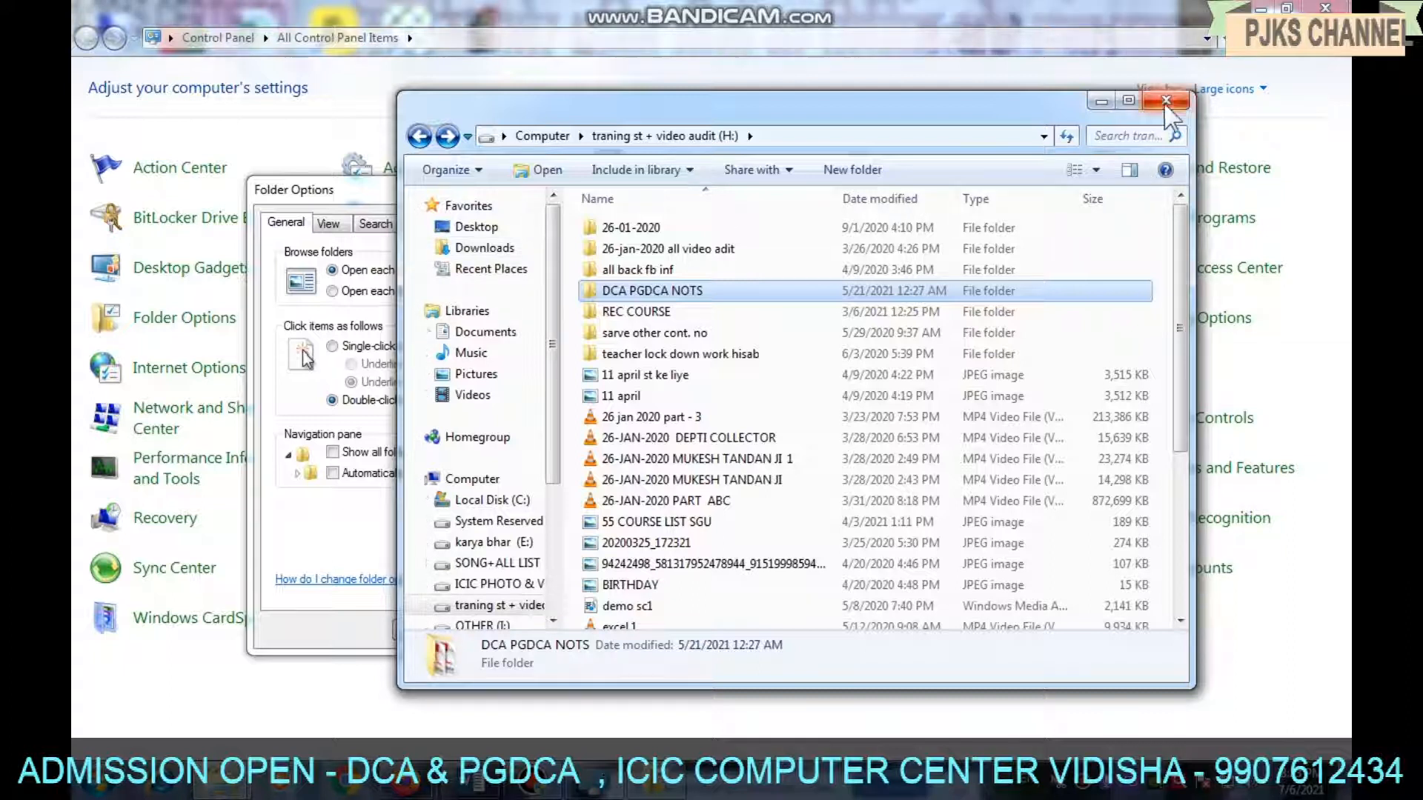
click(419, 136)
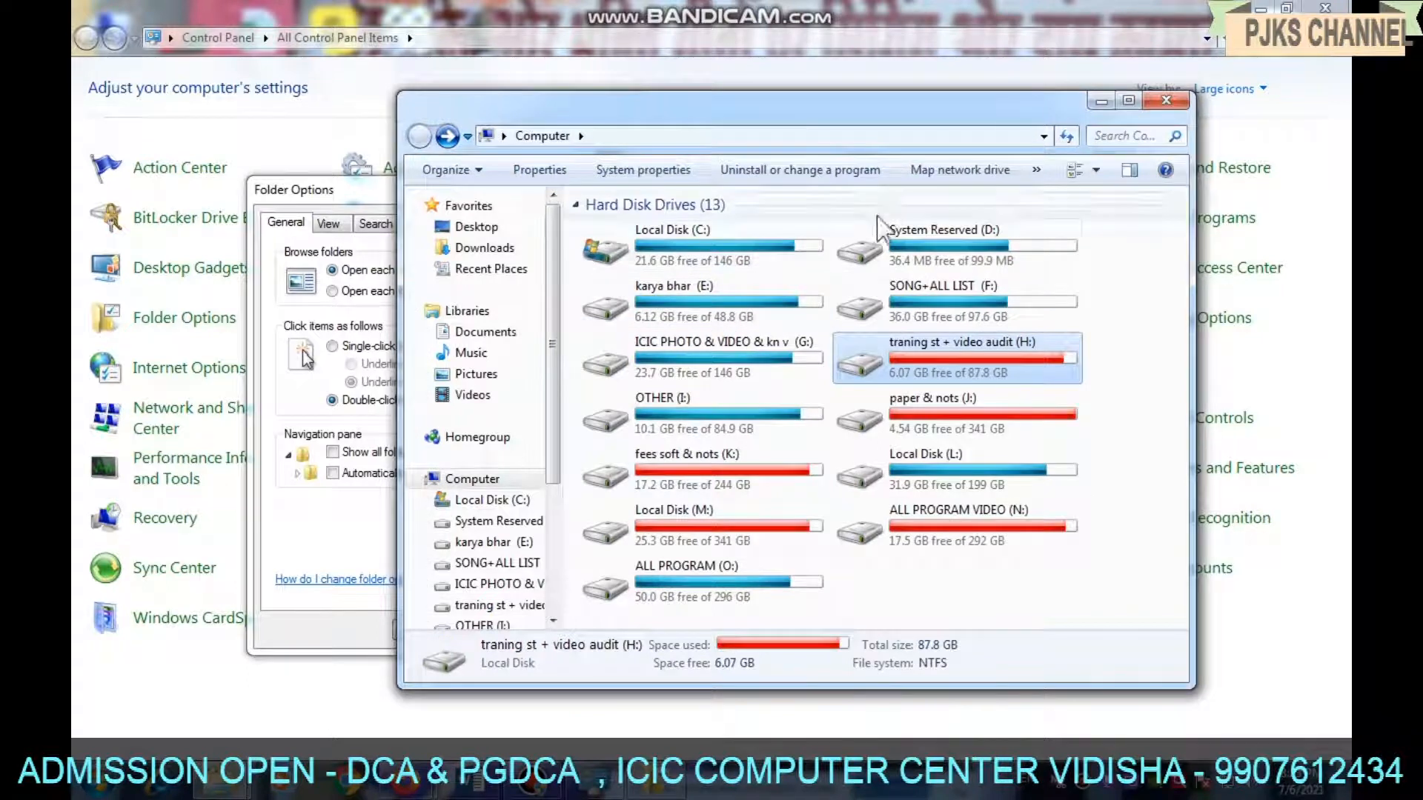
double_click(895, 370)
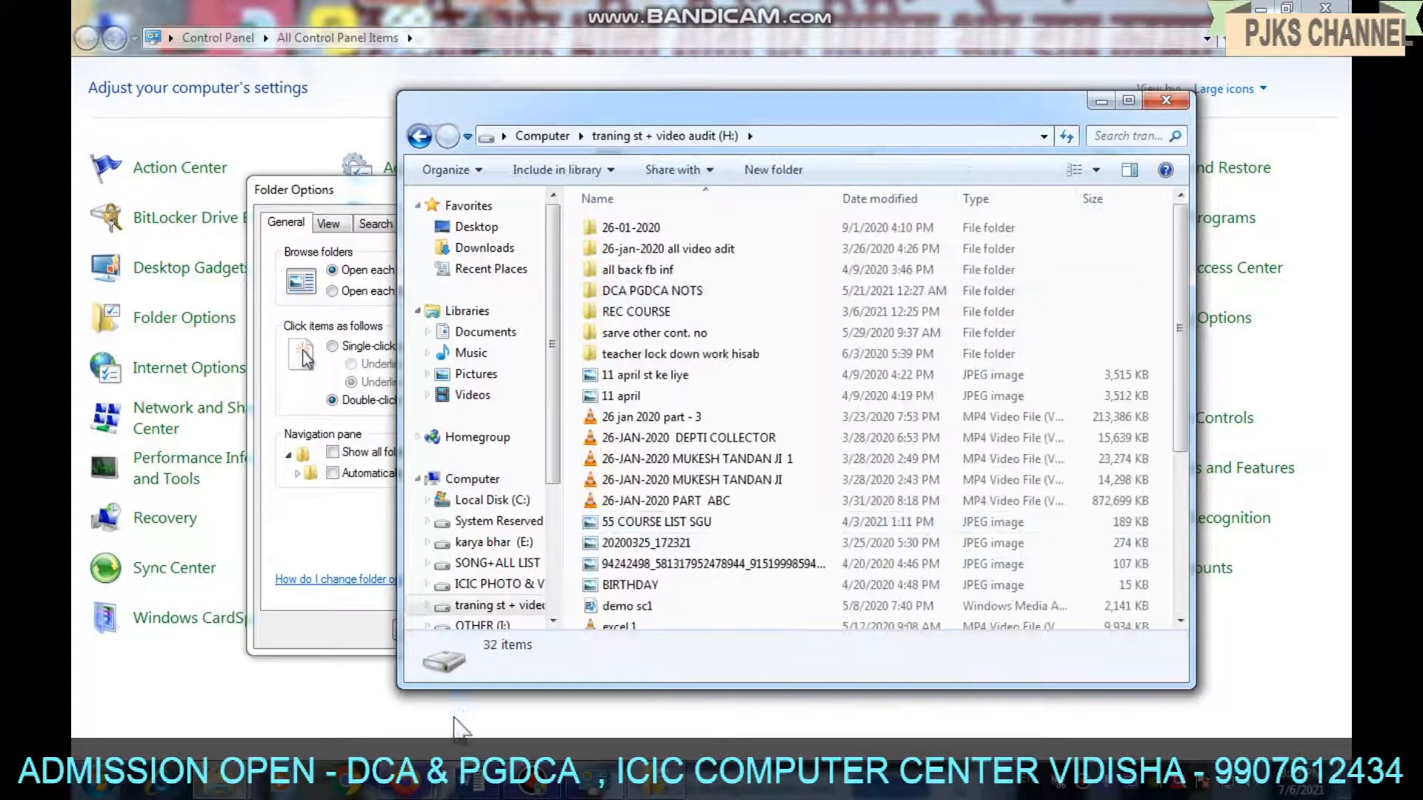
Apply the setting that opens each folder in its own window and move Folder Options clear of the drive window.
click(332, 200)
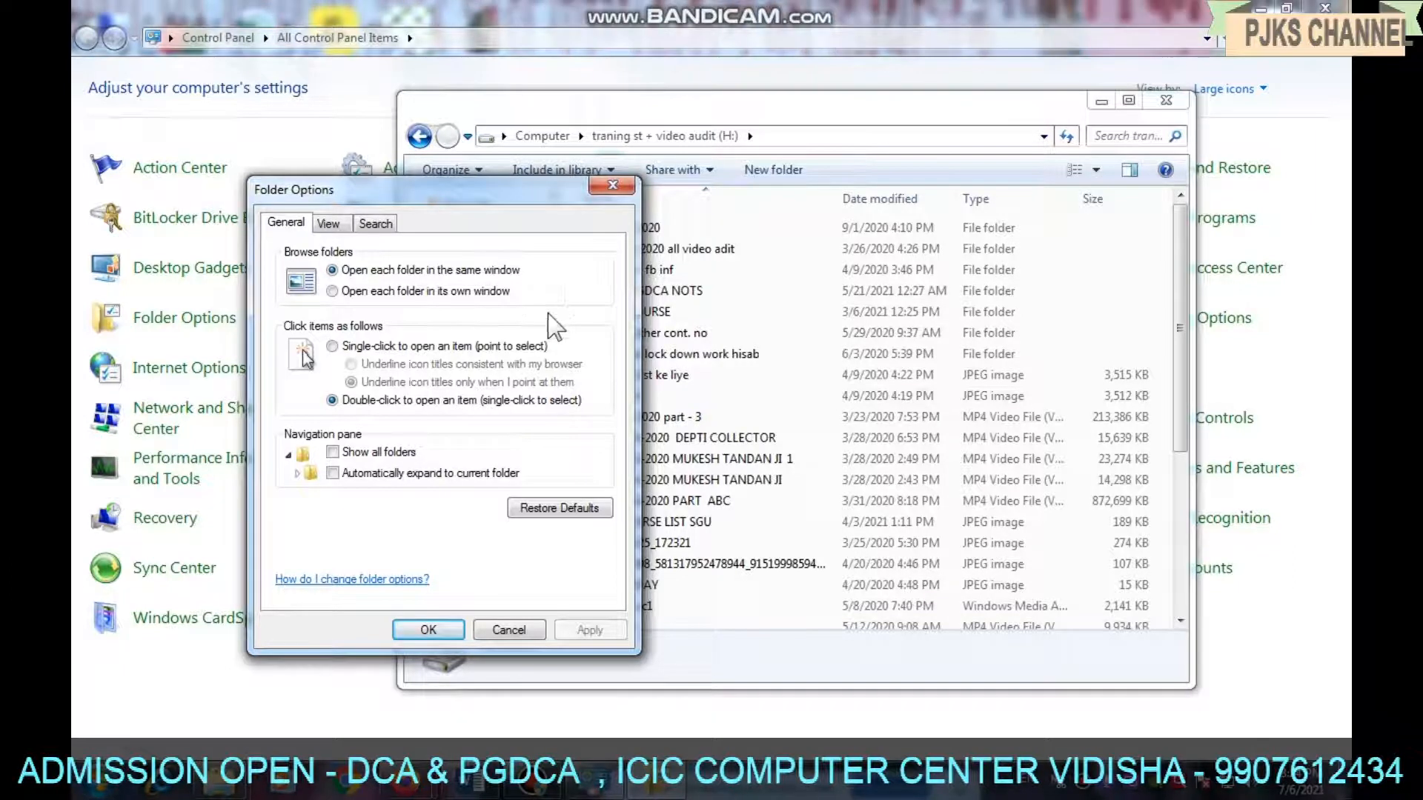
click(332, 291)
click(589, 630)
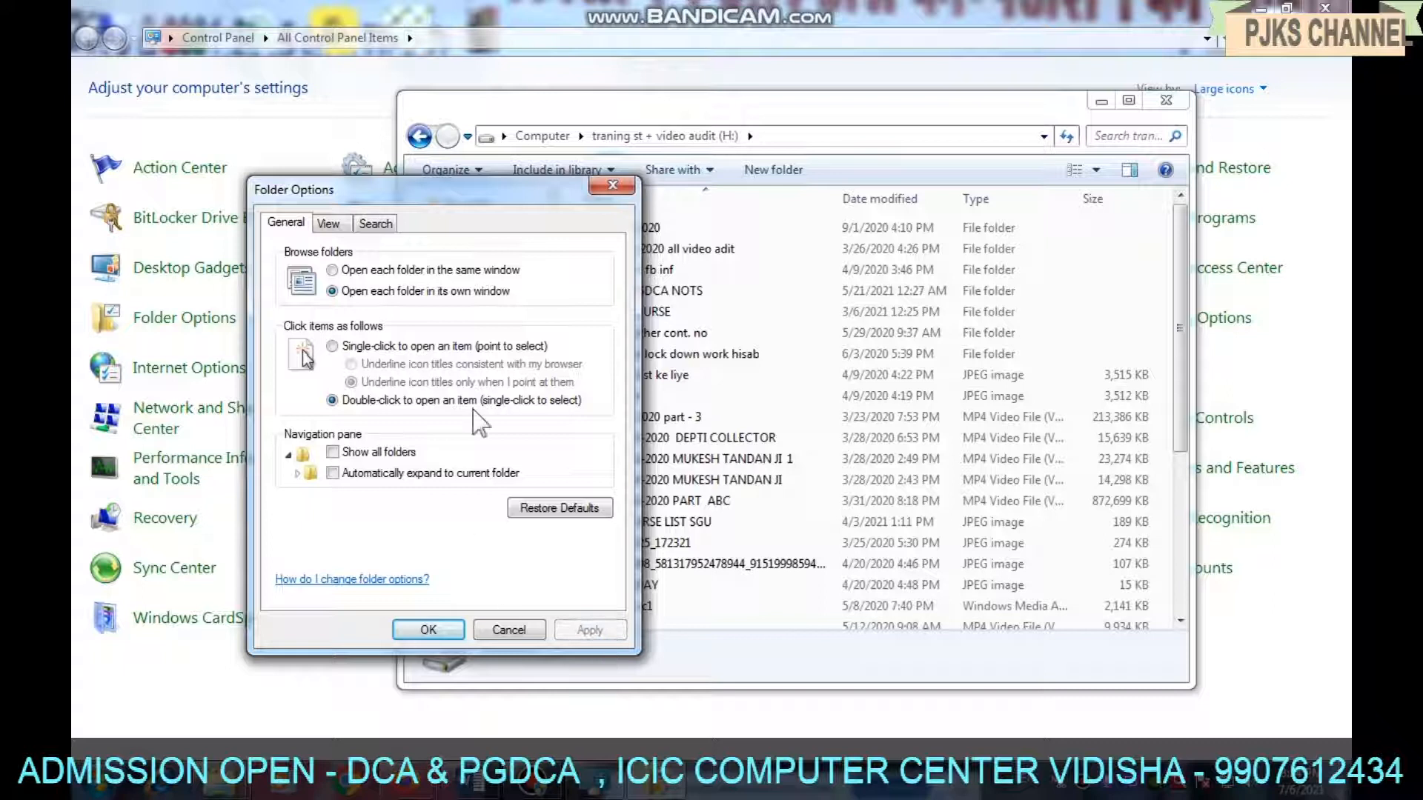
drag(408, 187, 258, 164)
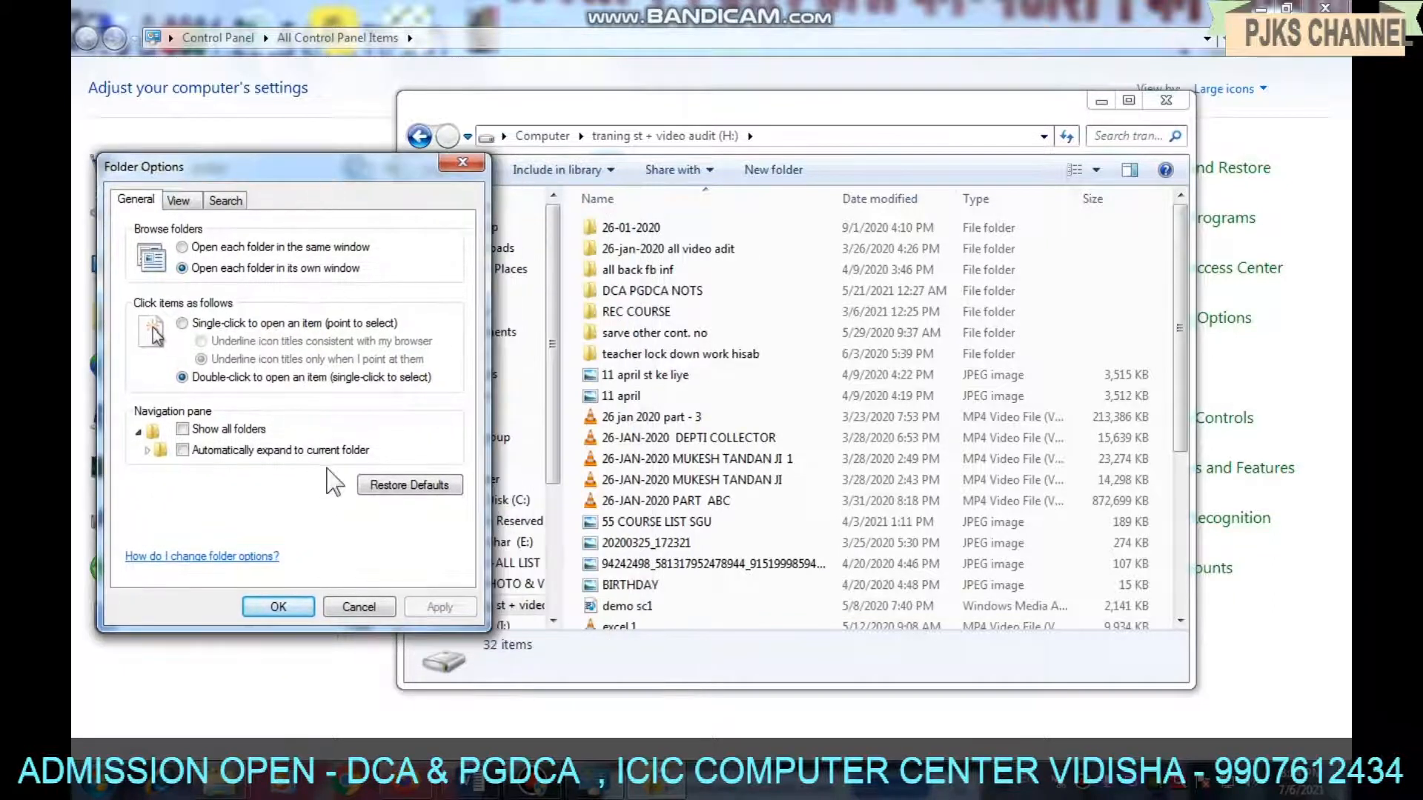
Open DCA PGDCA NOTS, DCA 1ST SEM and FM in turn, arranging their separate windows in a cascade.
click(778, 118)
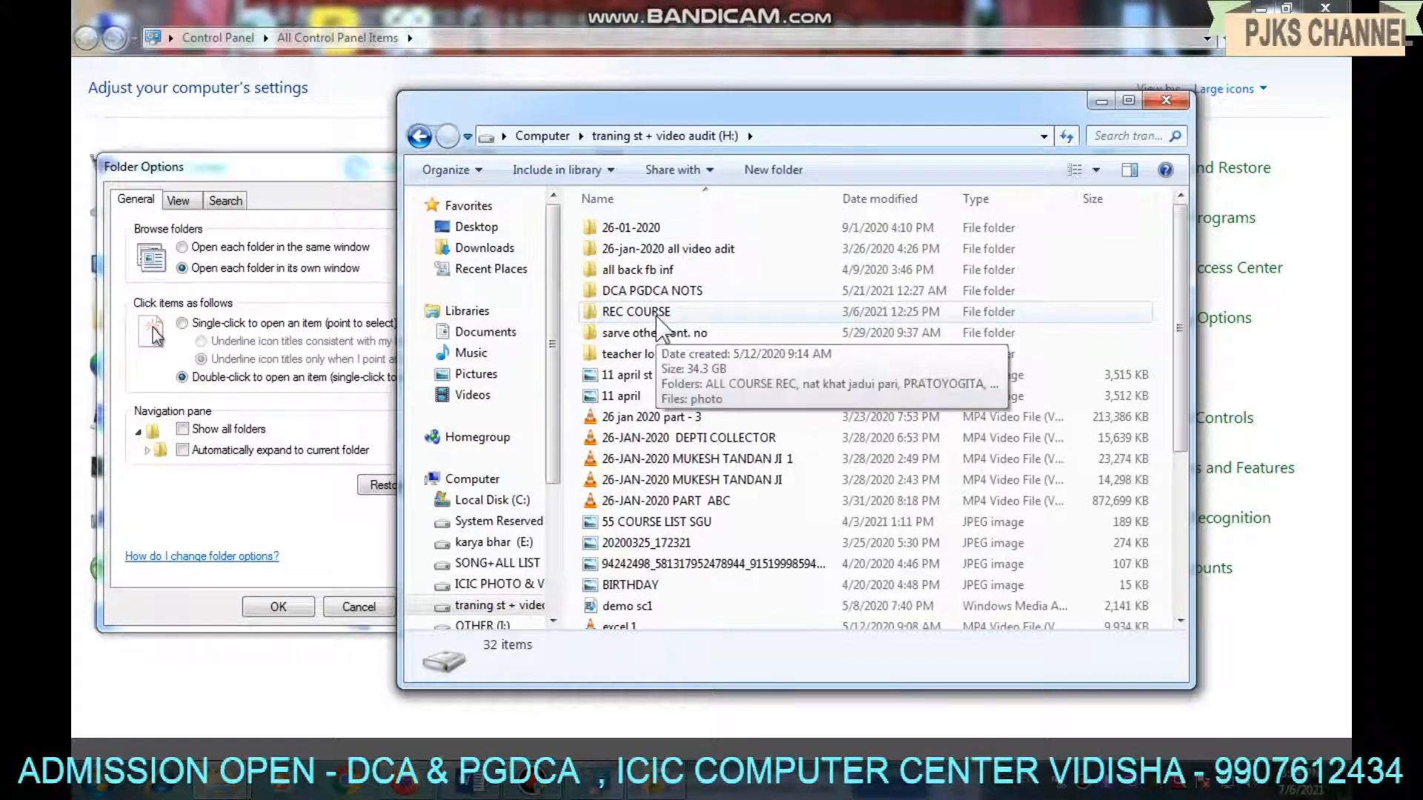
click(636, 292)
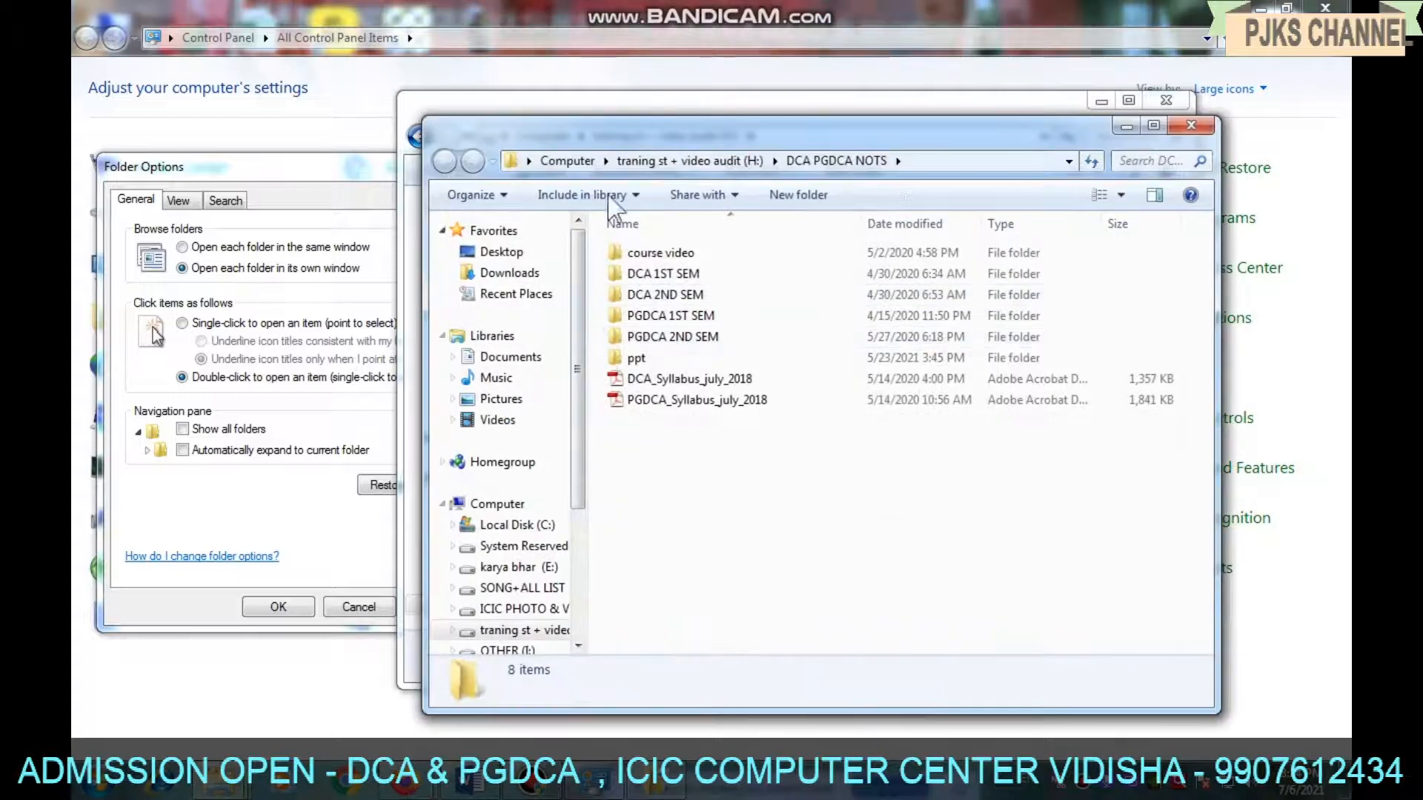
mouse_move(642, 148)
mouse_down()
mouse_move(878, 342)
mouse_move(786, 355)
mouse_move(723, 272)
mouse_move(690, 278)
mouse_move(671, 154)
mouse_move(653, 141)
mouse_up()
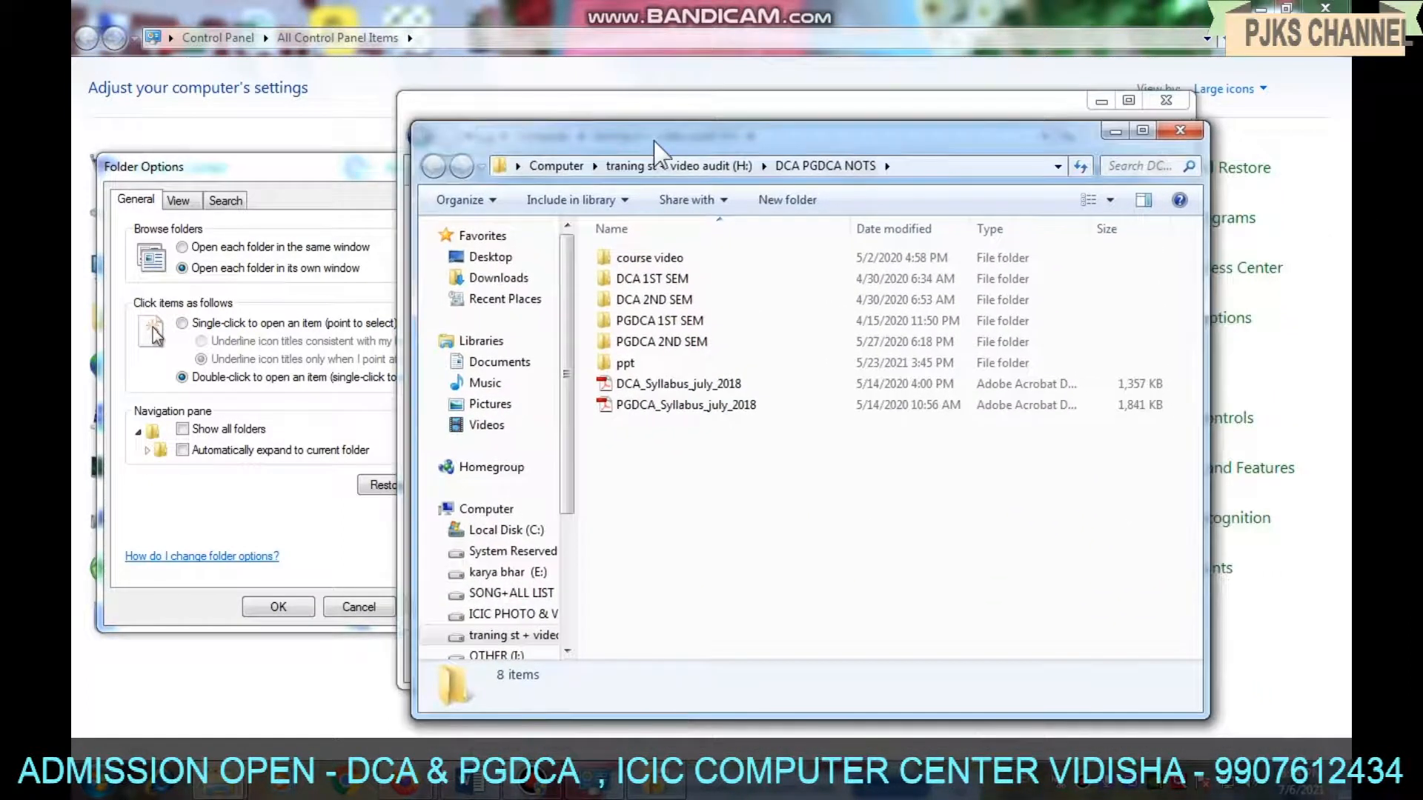
double_click(645, 280)
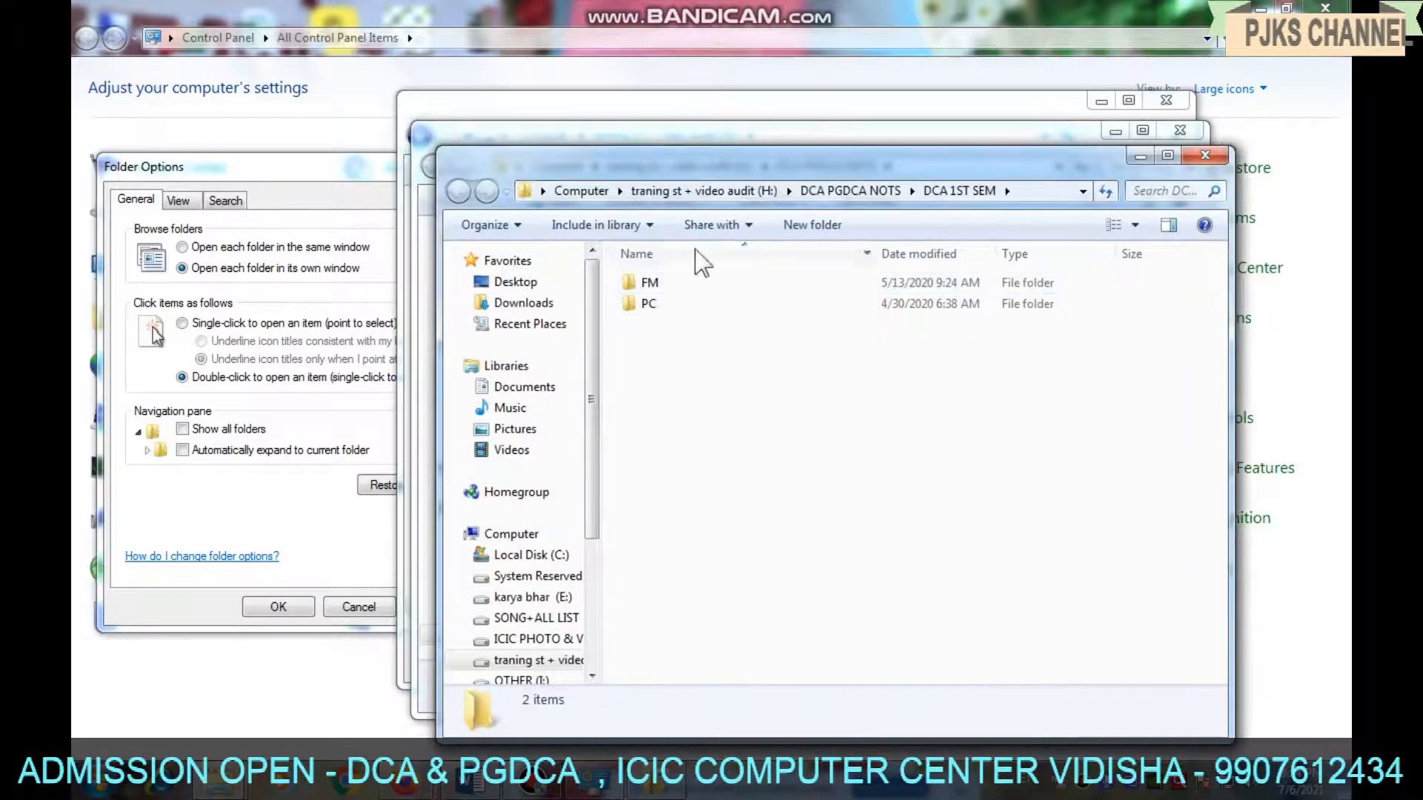
drag(689, 154, 720, 159)
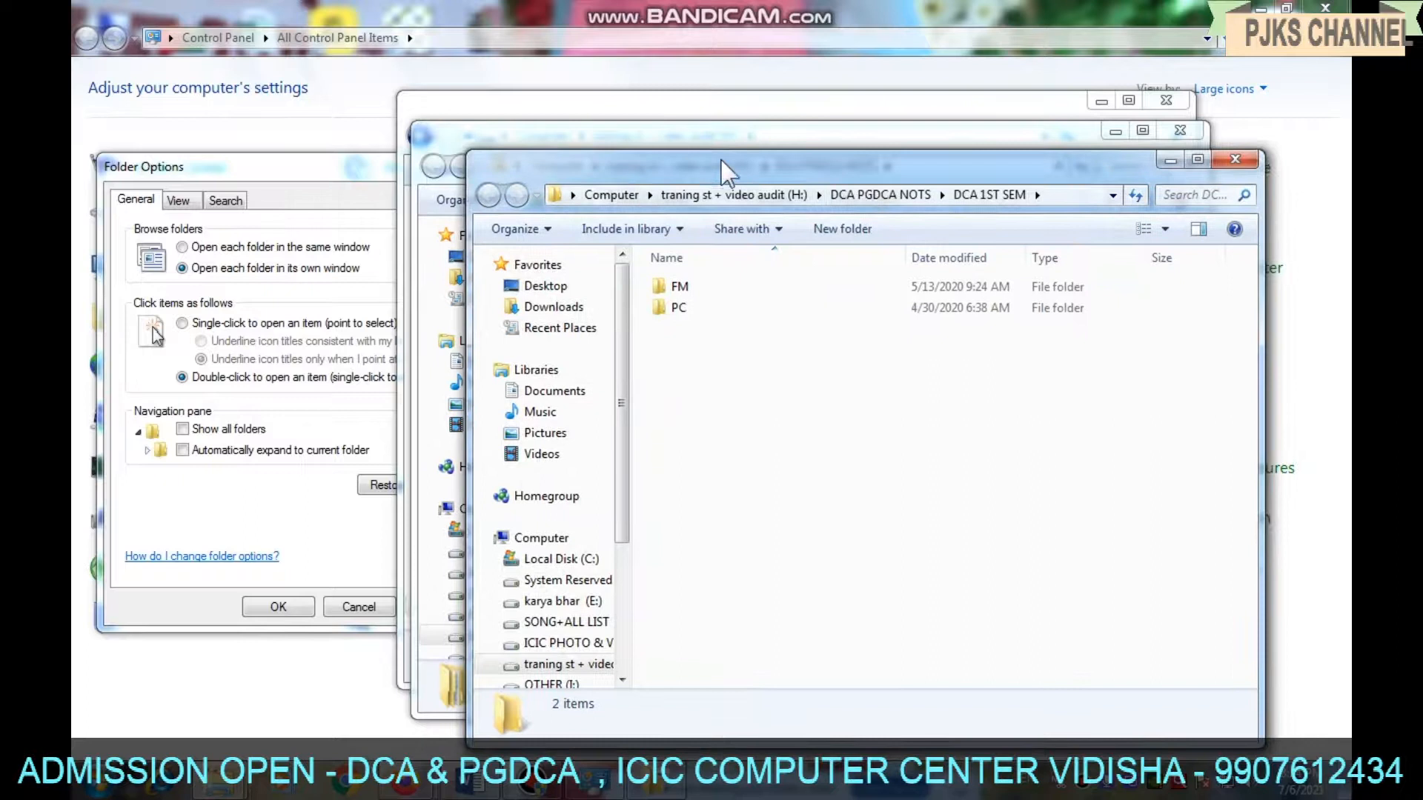
click(699, 290)
double_click(679, 287)
drag(739, 14, 826, 164)
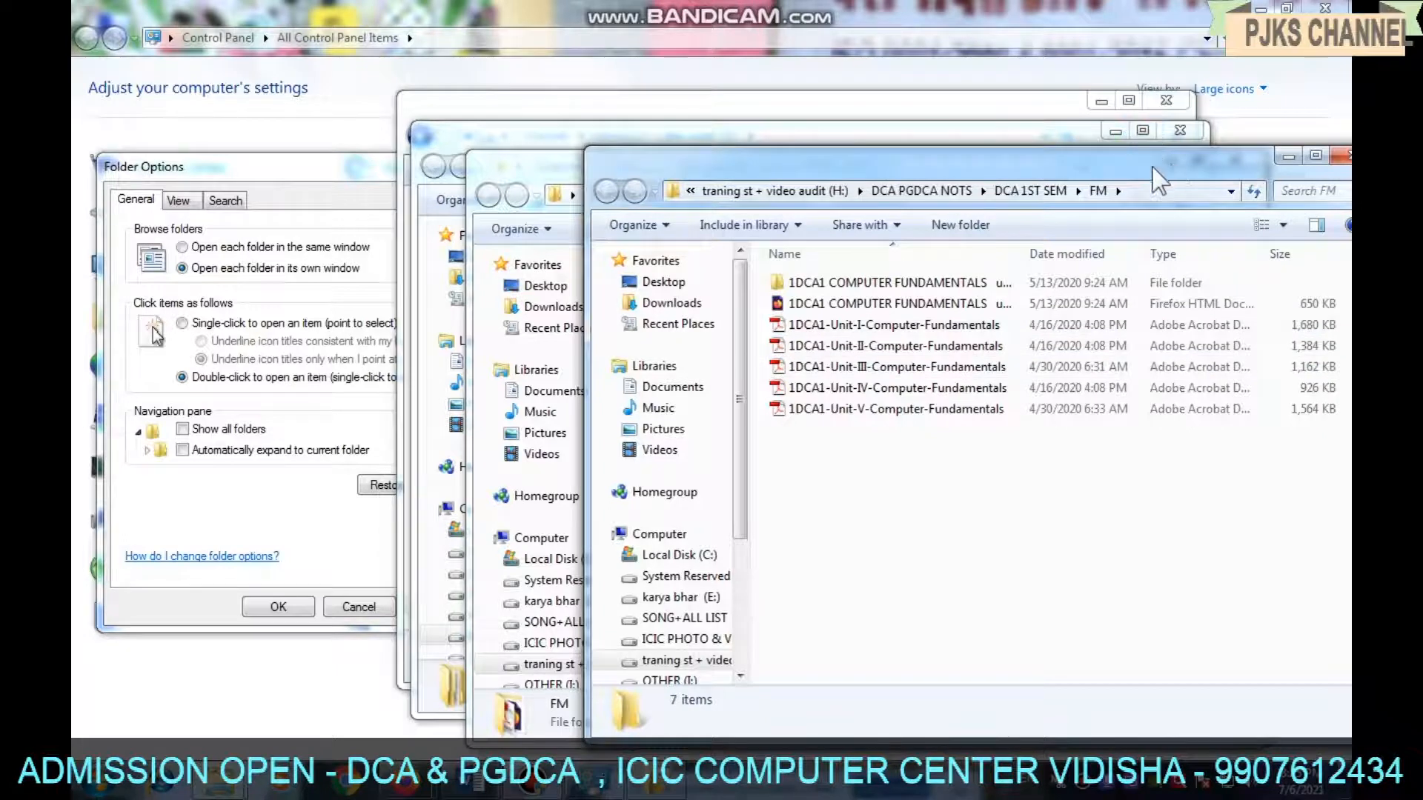
Close the FM, DCA 1ST SEM, DCA PGDCA NOTS and H: drive windows.
key(alt+F4)
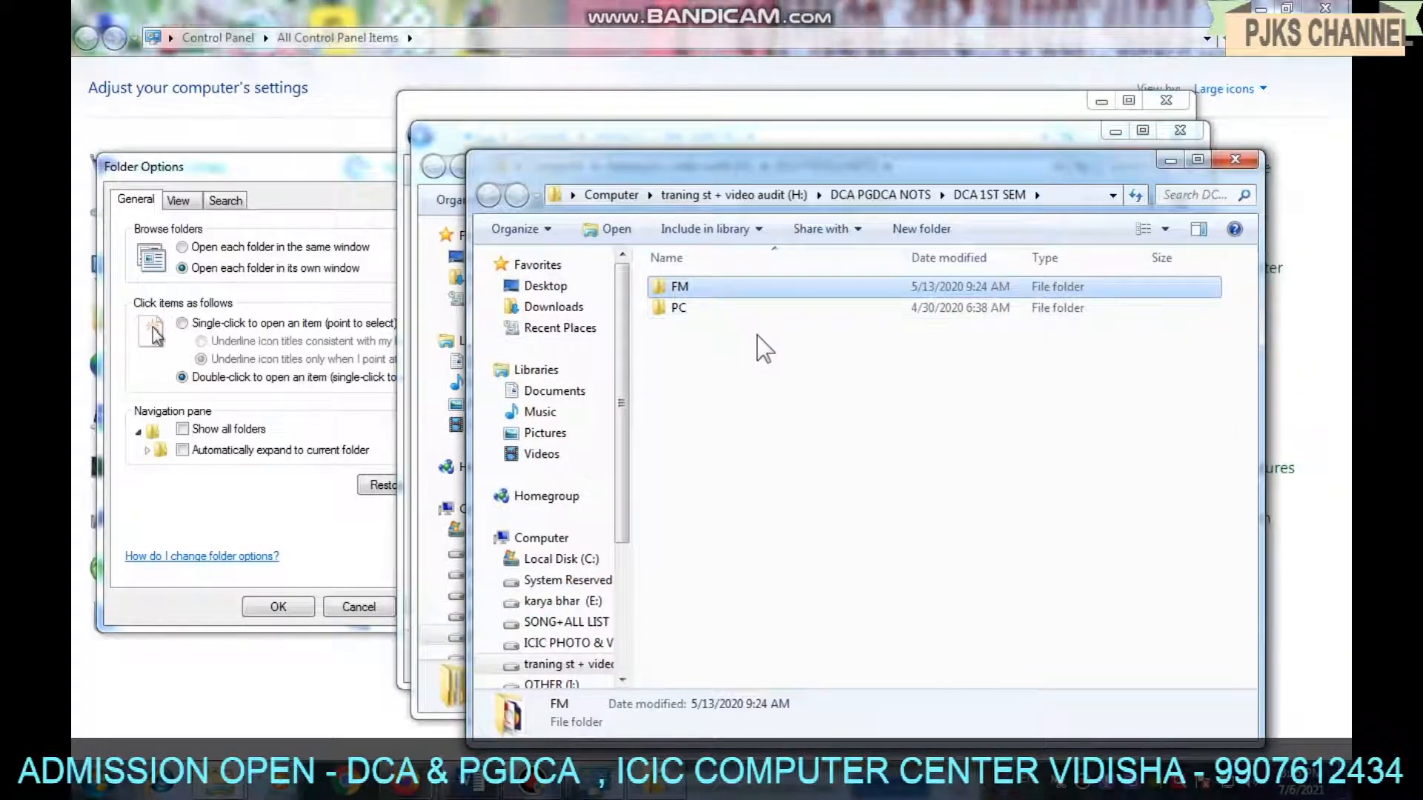
click(1235, 160)
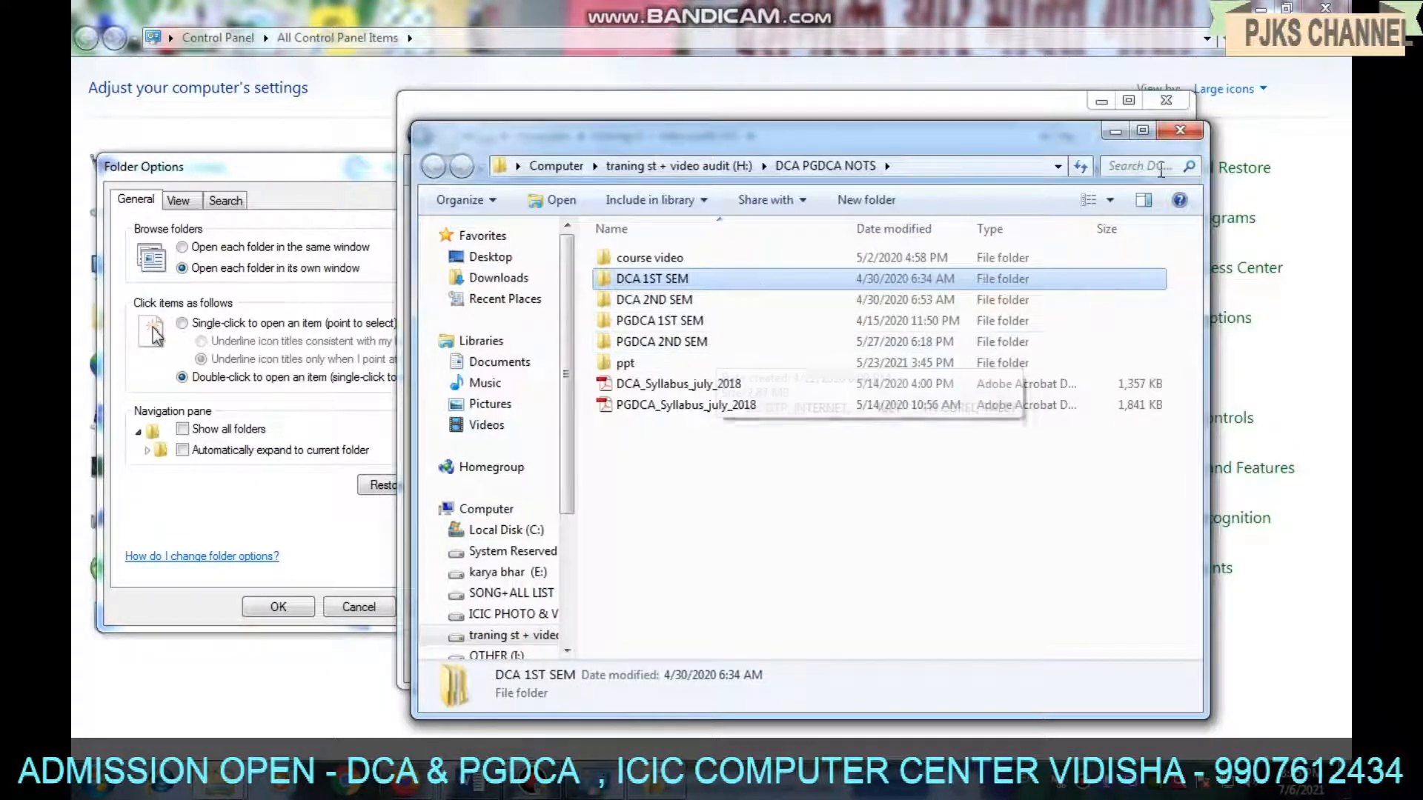
click(1181, 138)
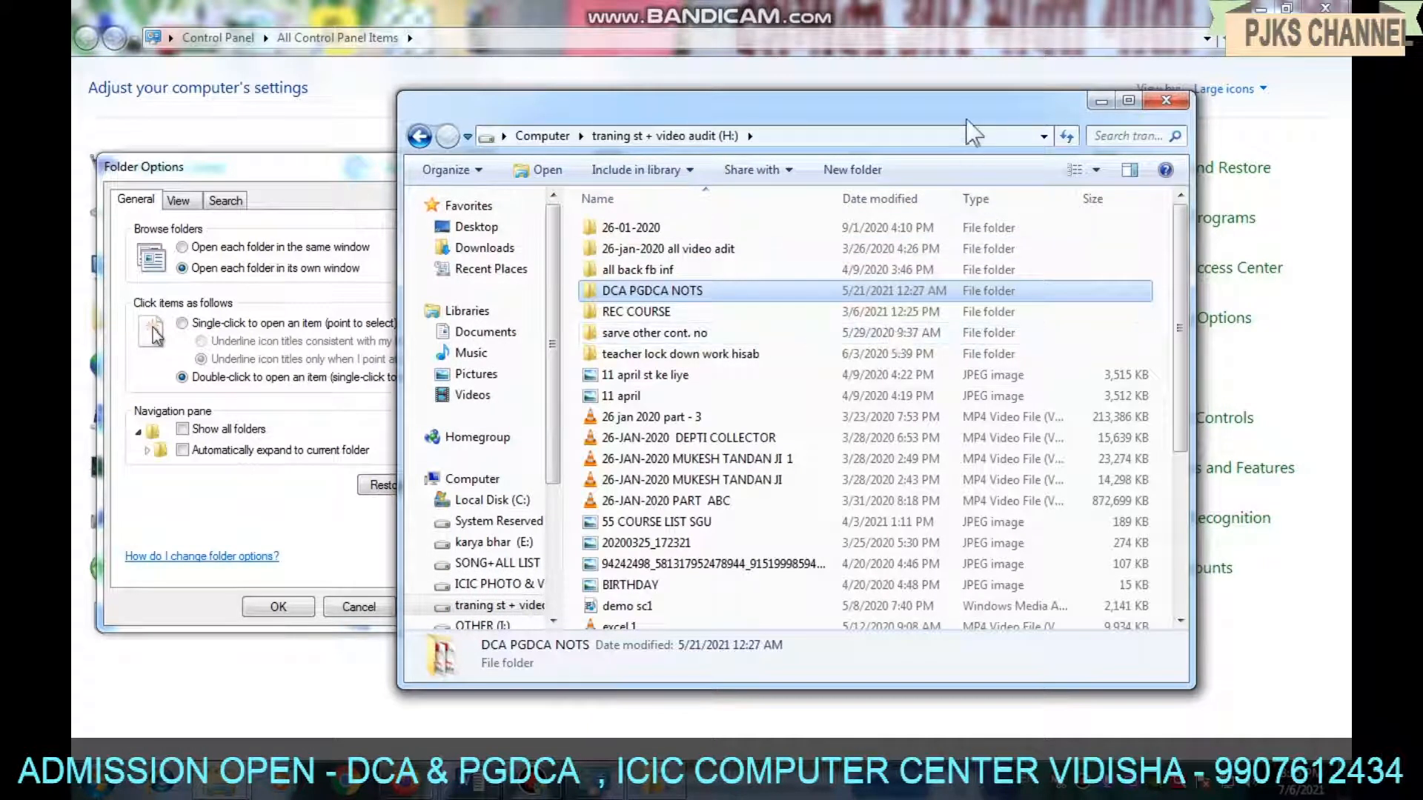
click(1164, 101)
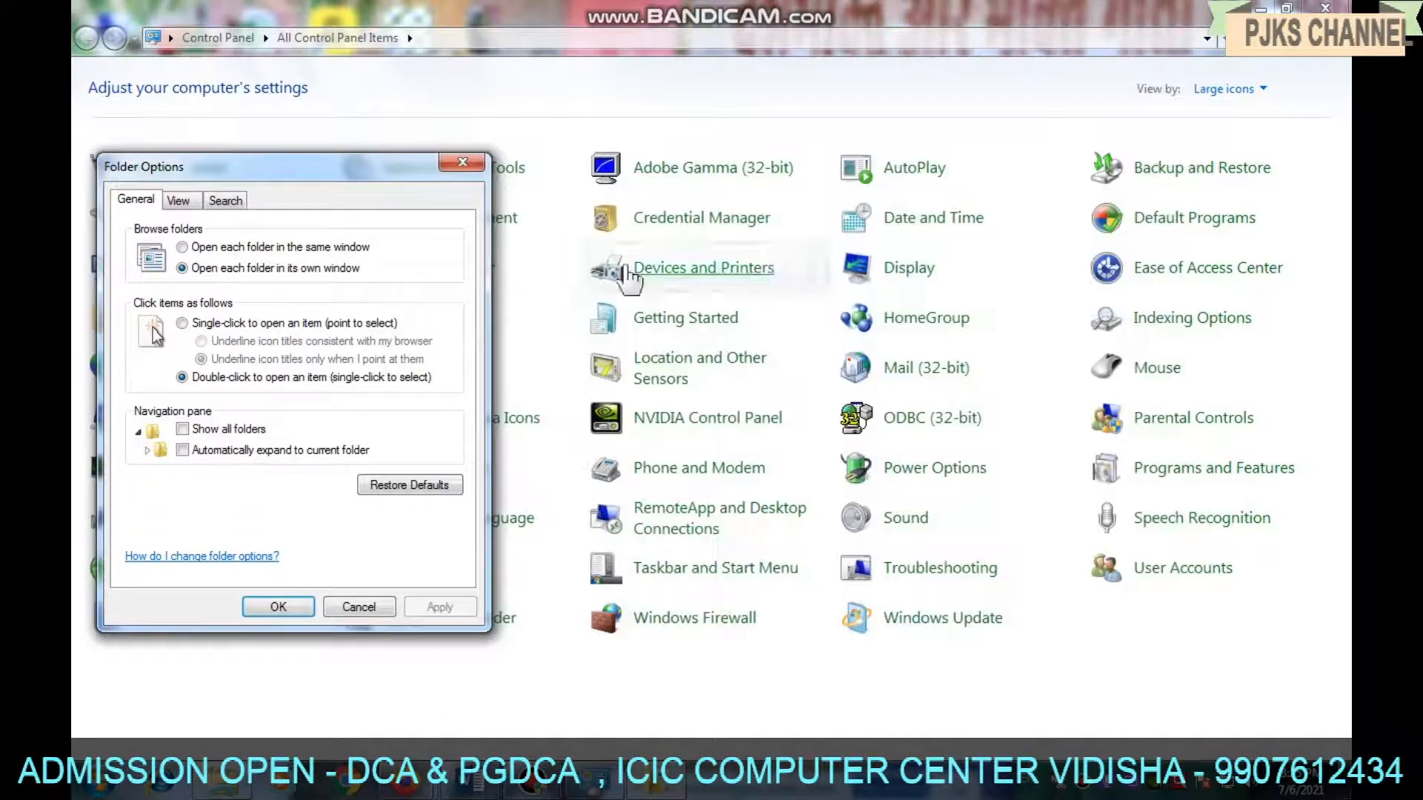
In Folder Options, choose to open each folder in the same window and to open items with a single click.
drag(355, 169, 779, 97)
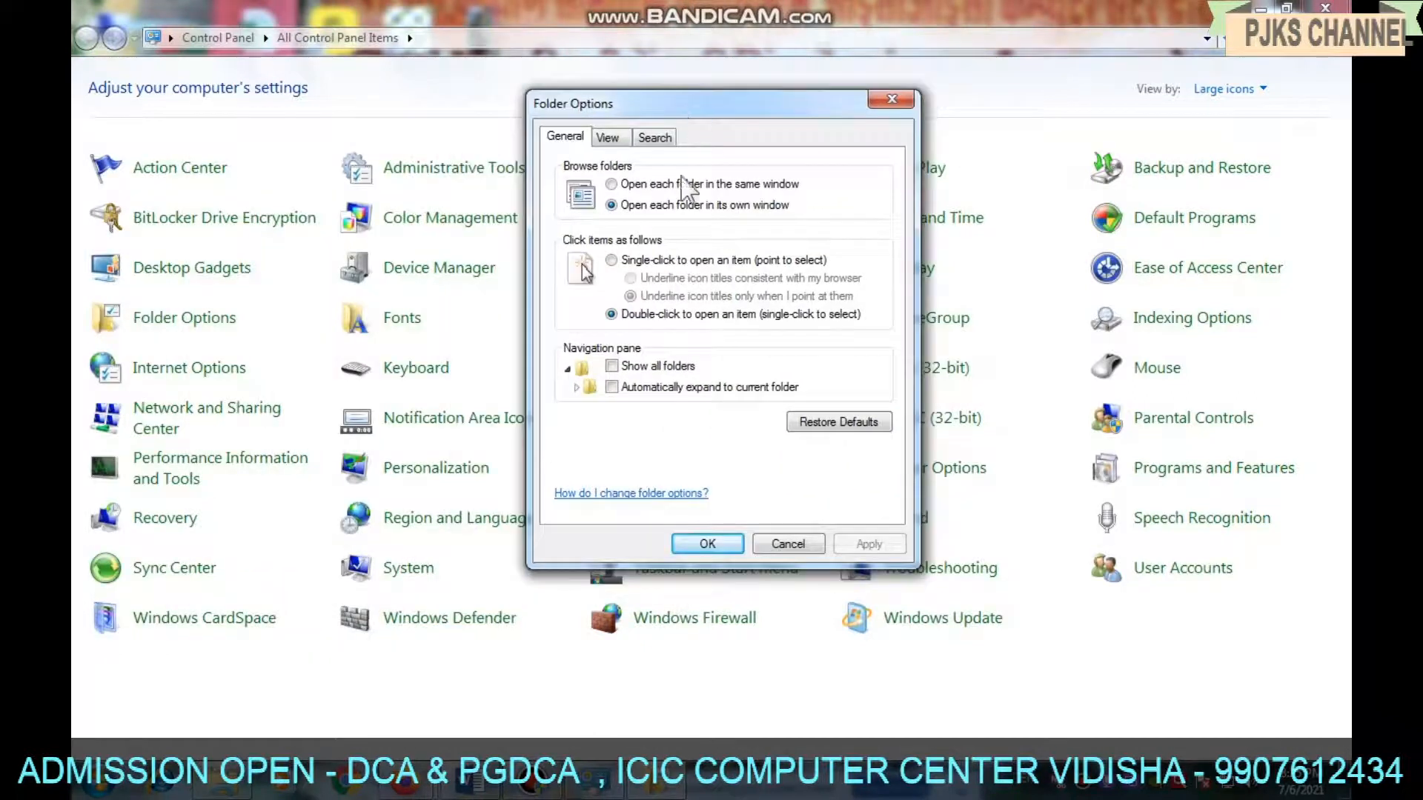
click(611, 184)
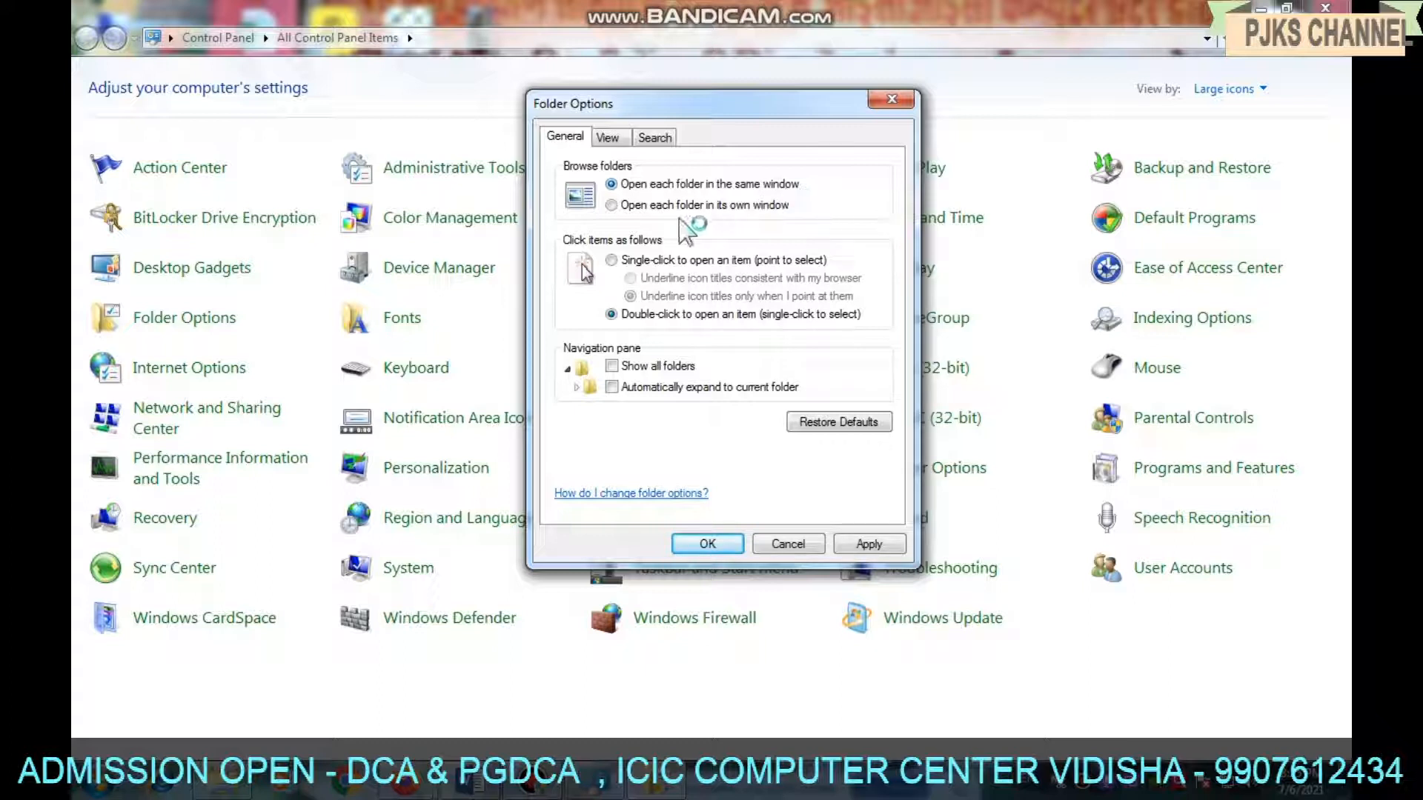
click(612, 206)
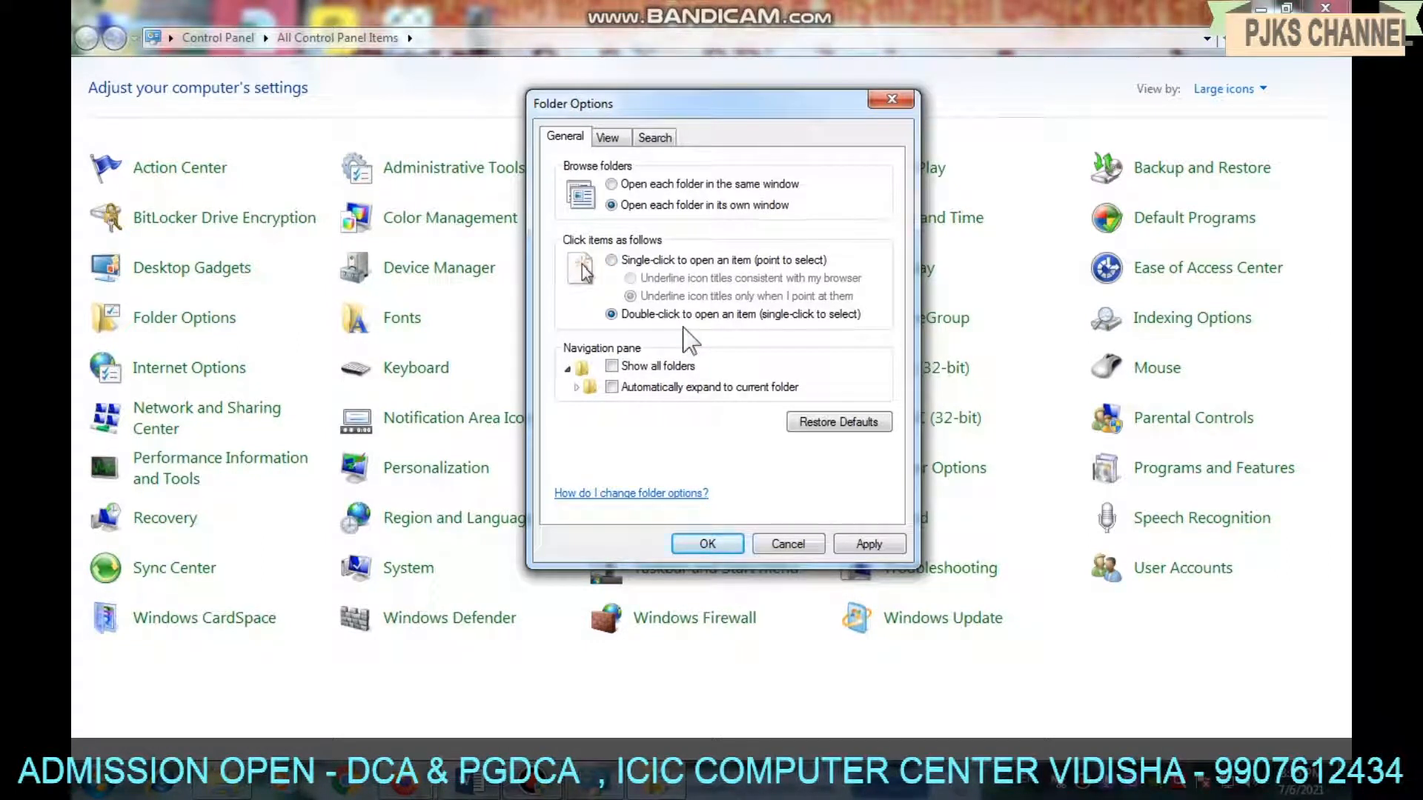
click(614, 185)
click(612, 260)
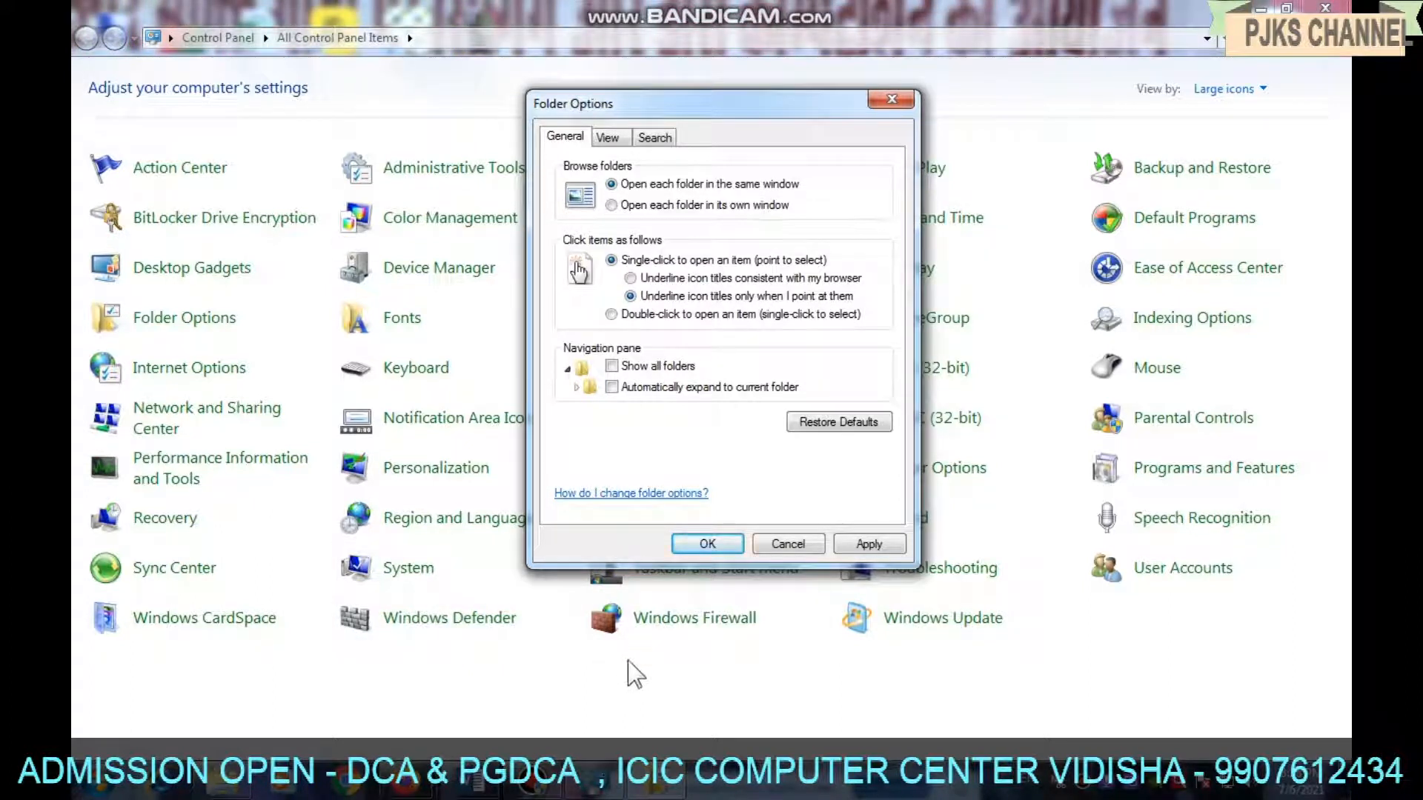
Open Computer in a maximized window and open the traning st + video audit (H:) drive from it.
click(92, 788)
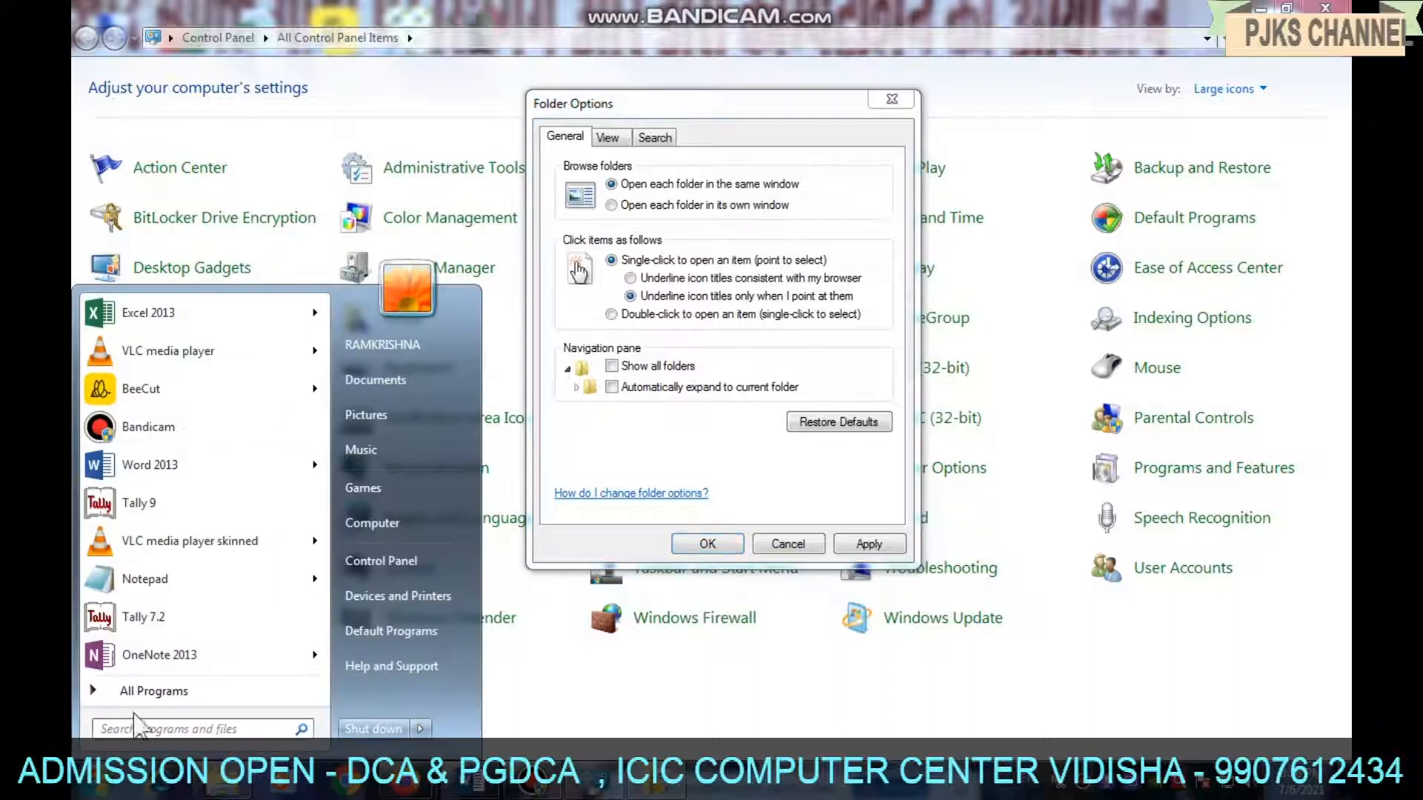
click(381, 525)
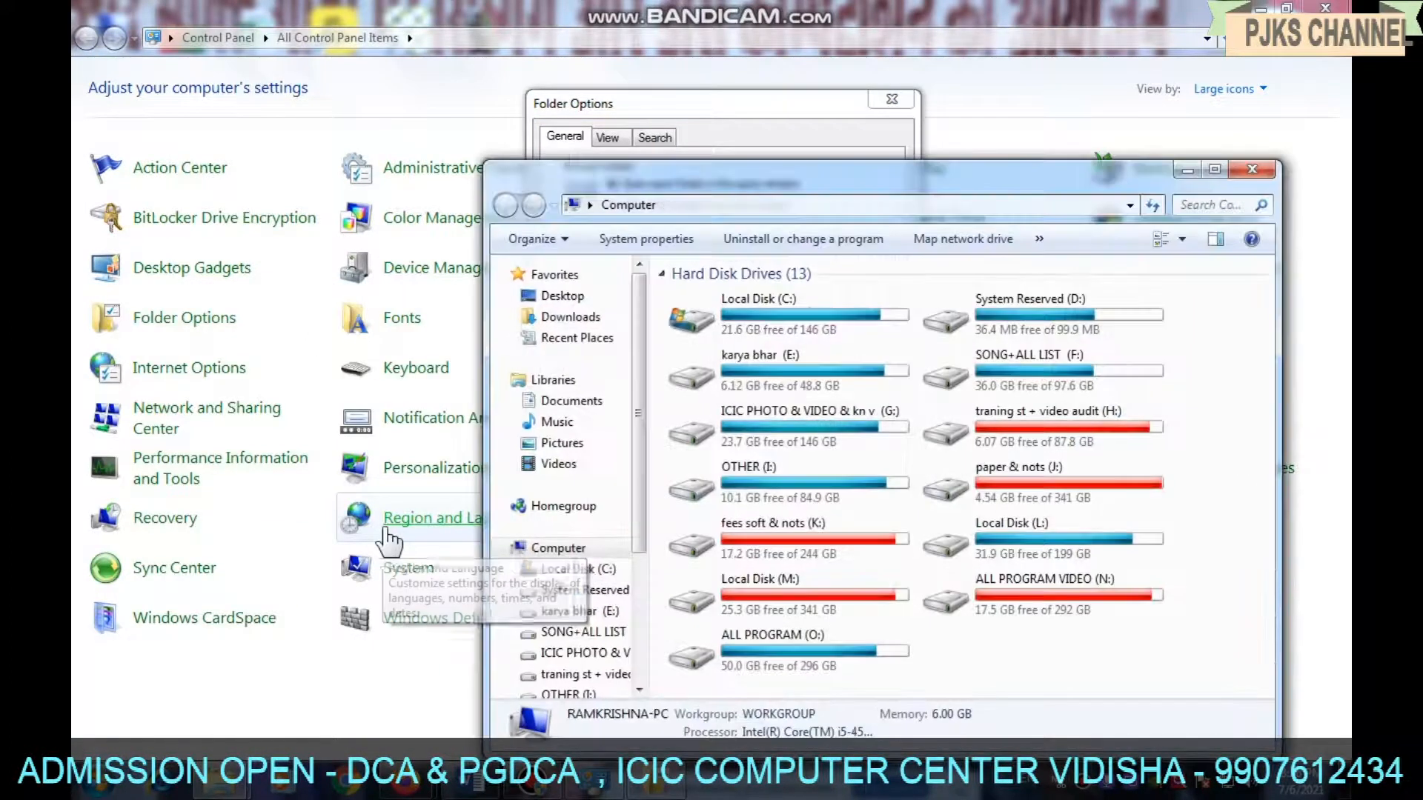
click(1215, 169)
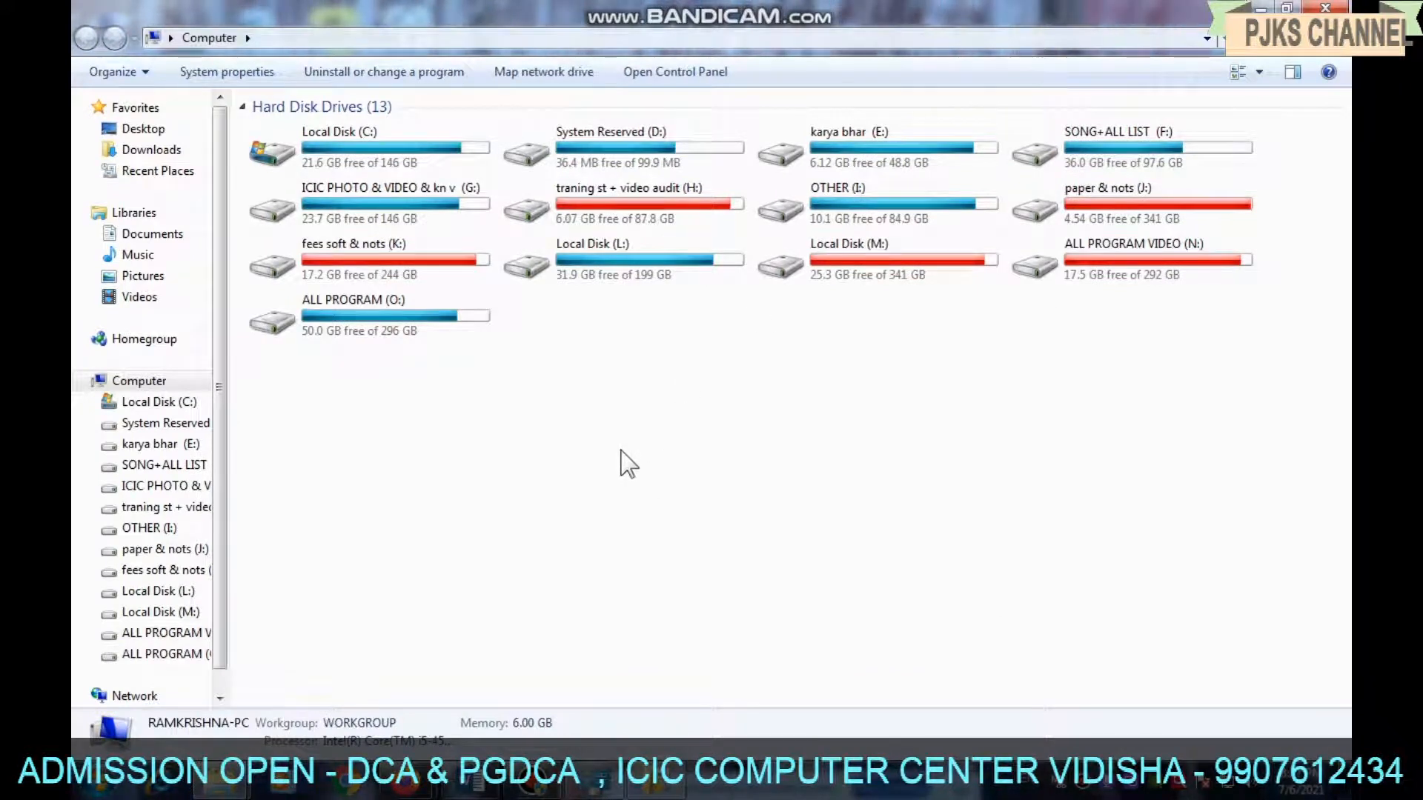
double_click(606, 214)
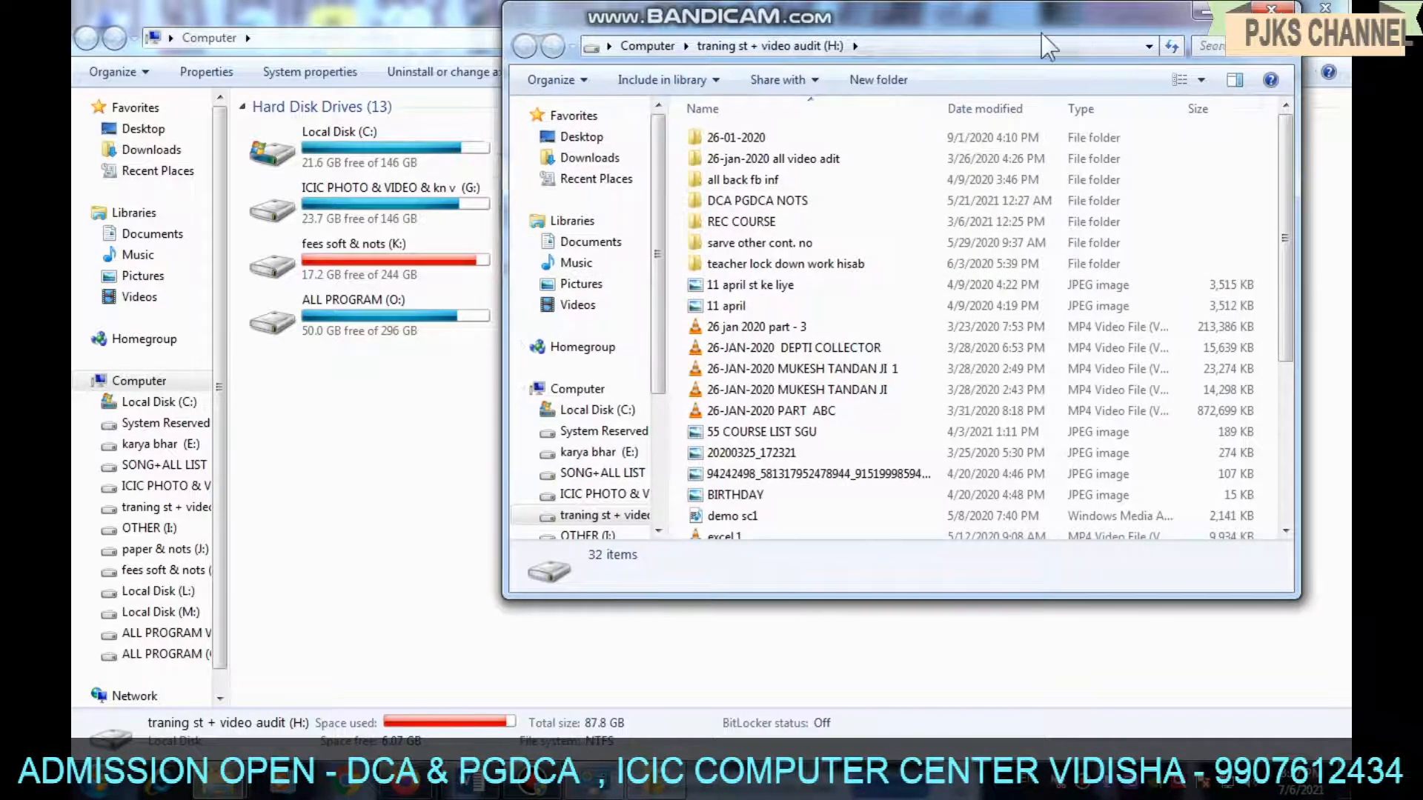
Move the H: drive window toward the middle of the screen and try to open DCA PGDCA NOTS with a single click.
drag(889, 15, 732, 55)
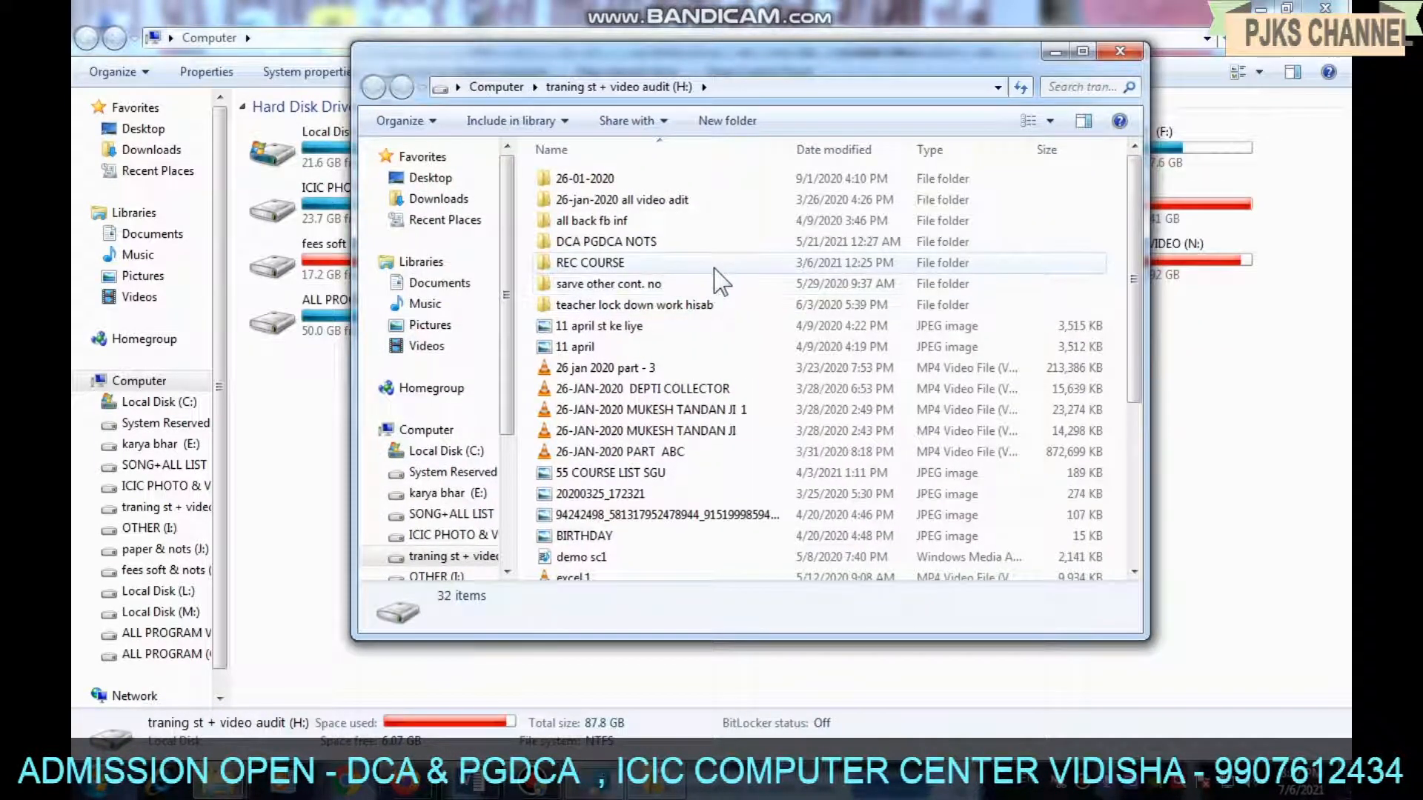
click(598, 245)
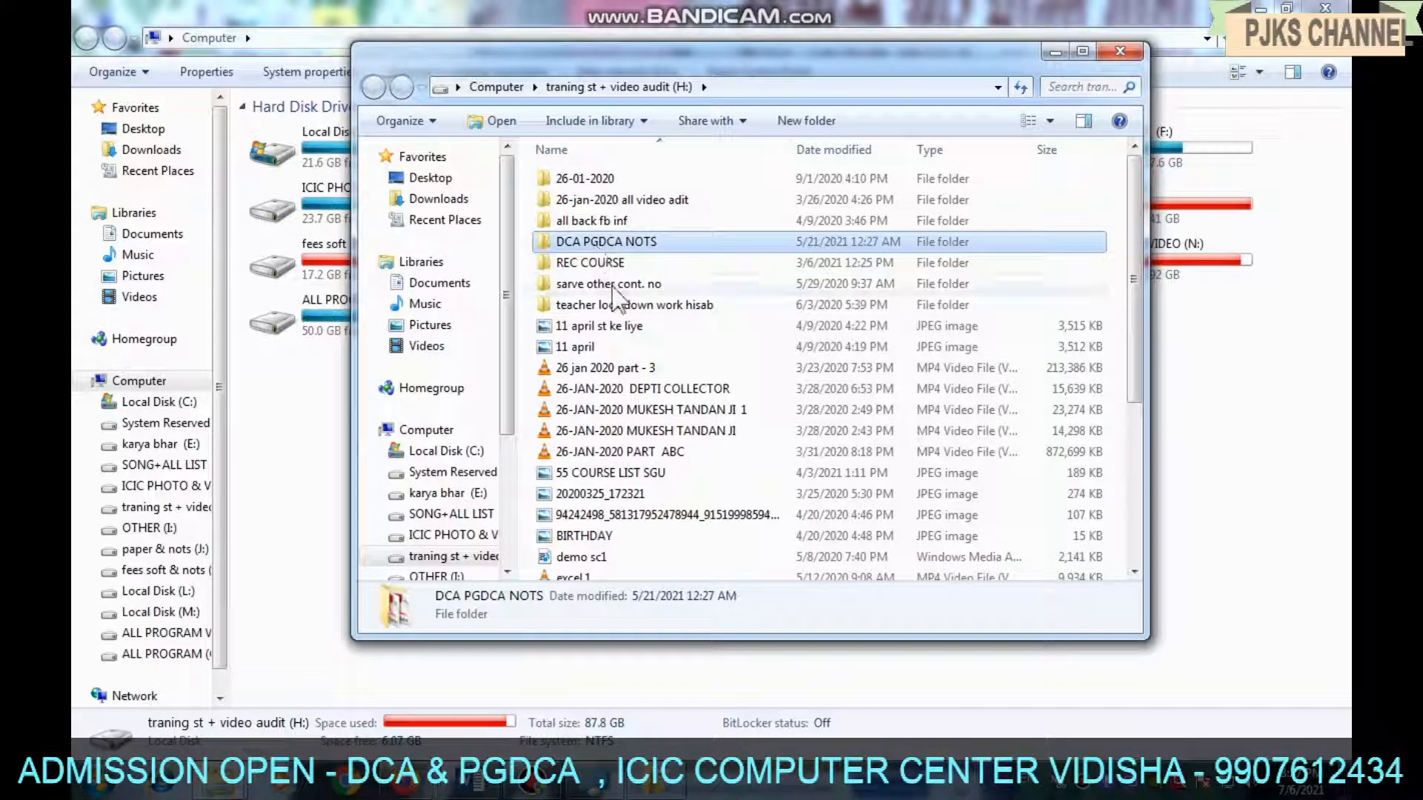
click(602, 242)
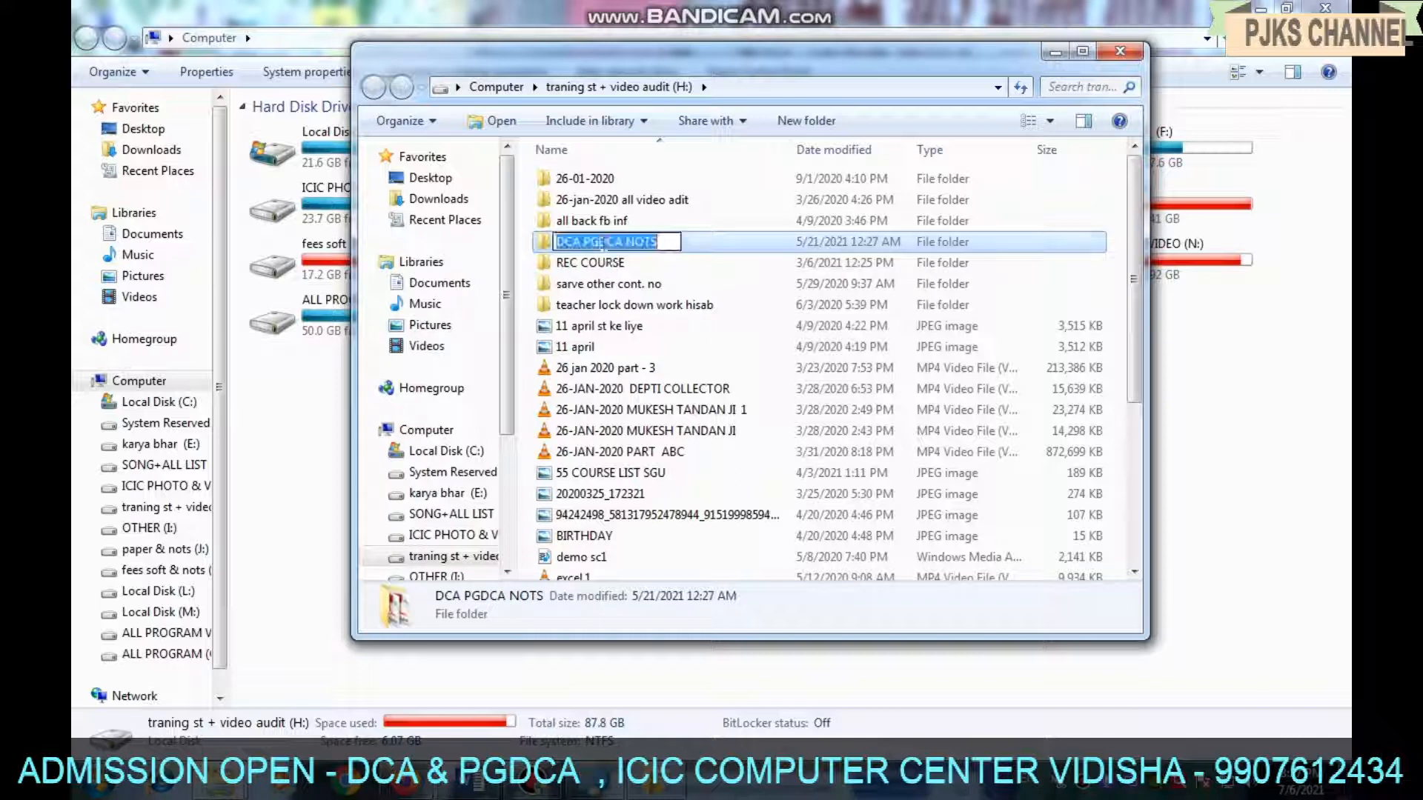
click(539, 248)
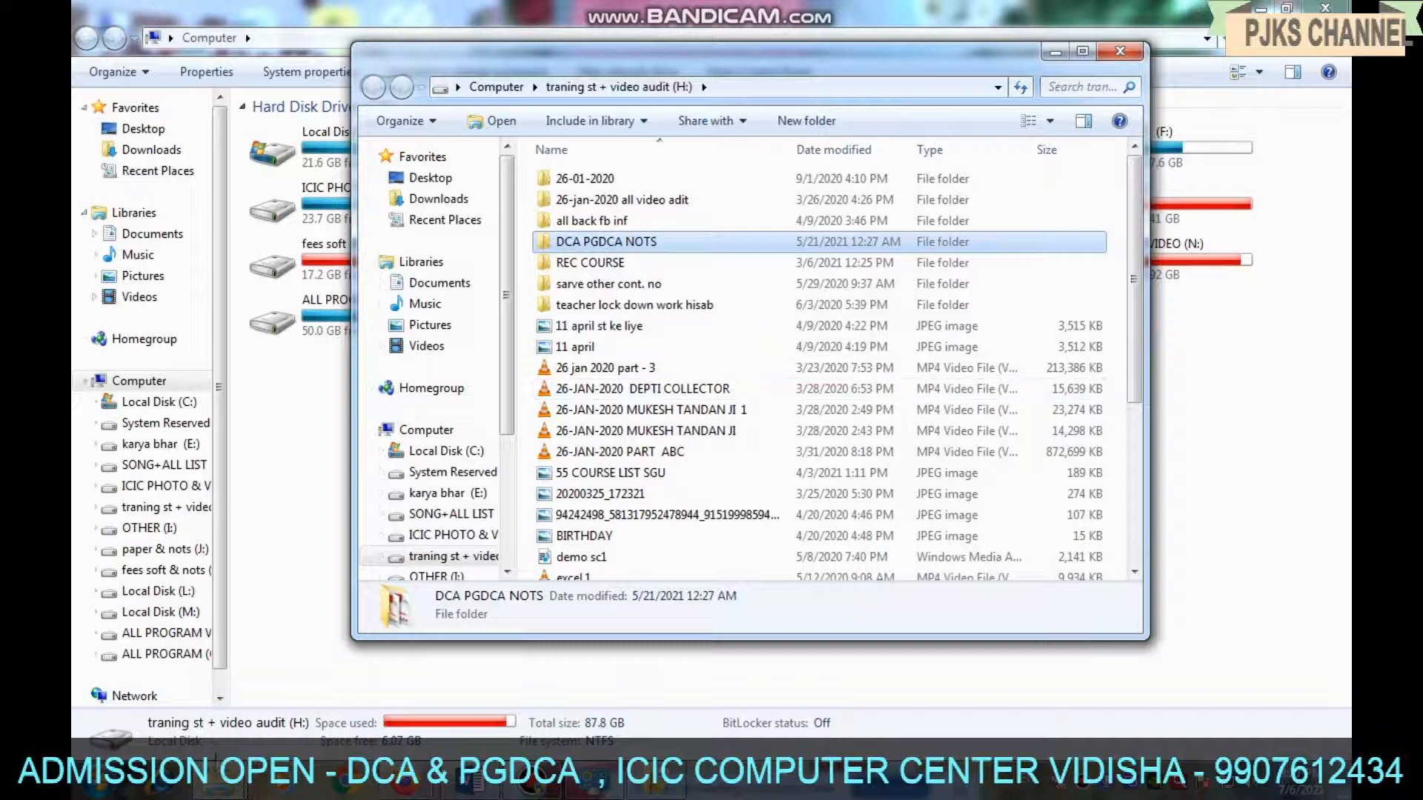
Return to Folder Options and apply the same-window browsing and single-click opening settings.
click(597, 791)
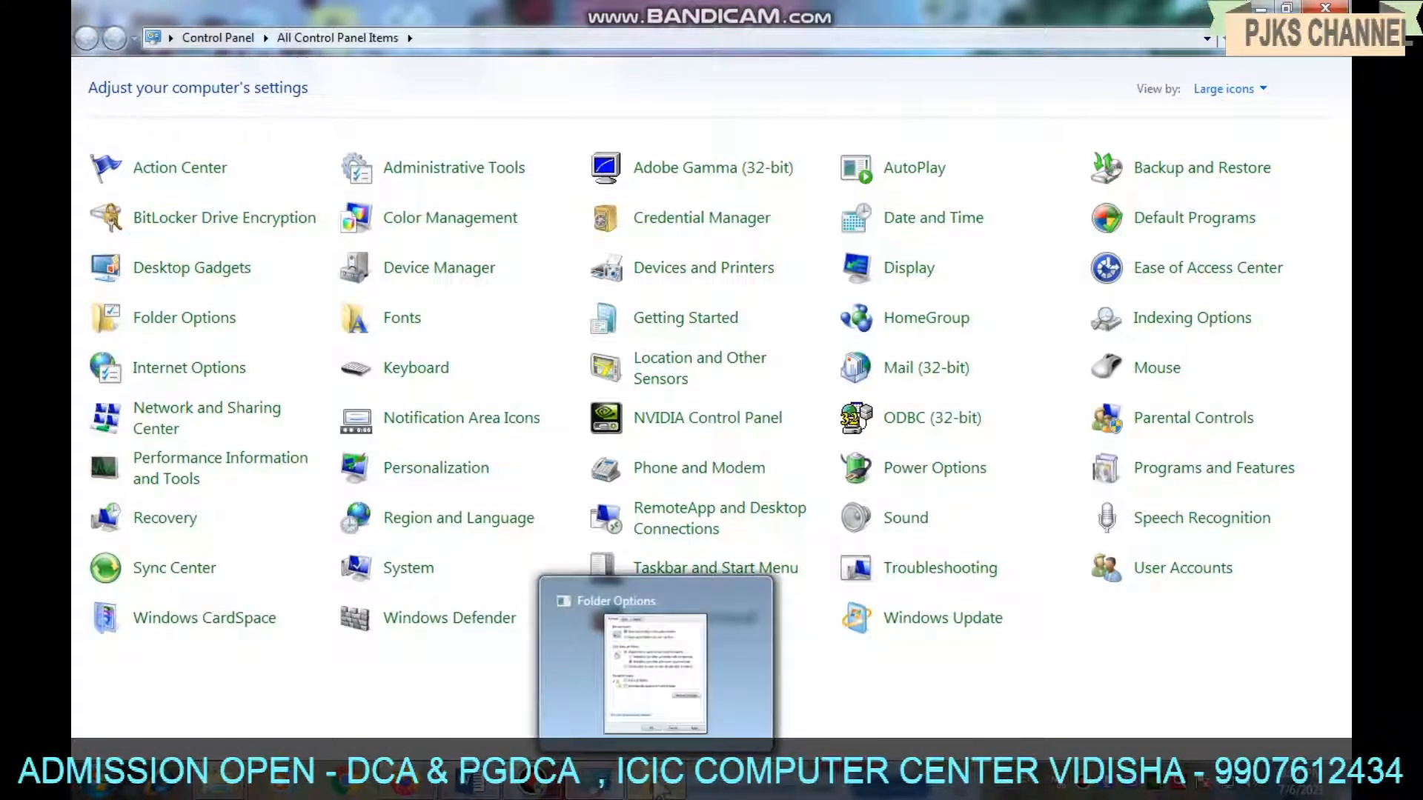
click(659, 790)
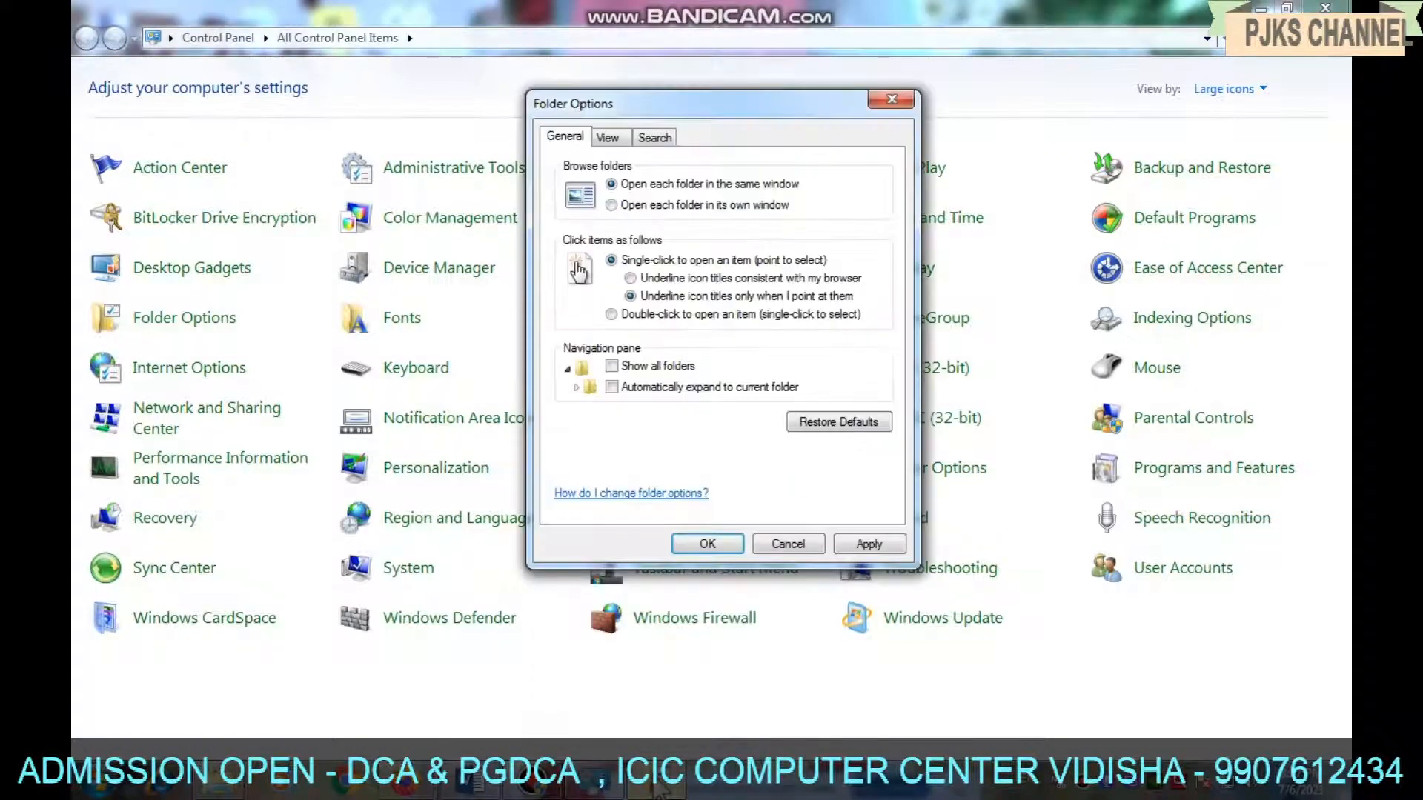
click(871, 547)
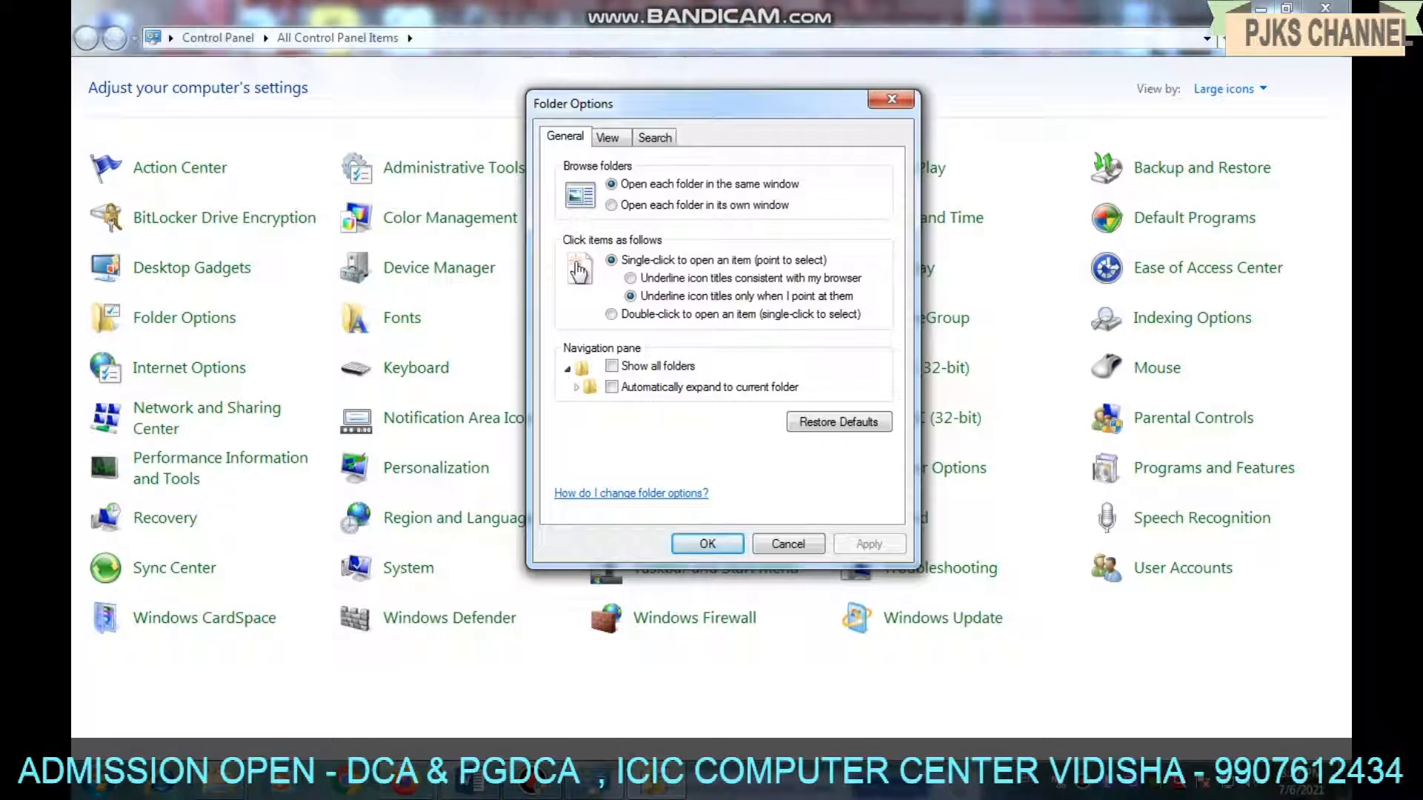
Switch back to the H: drive window and open DCA PGDCA NOTS, DCA 1ST SEM and FM in turn within it.
click(645, 784)
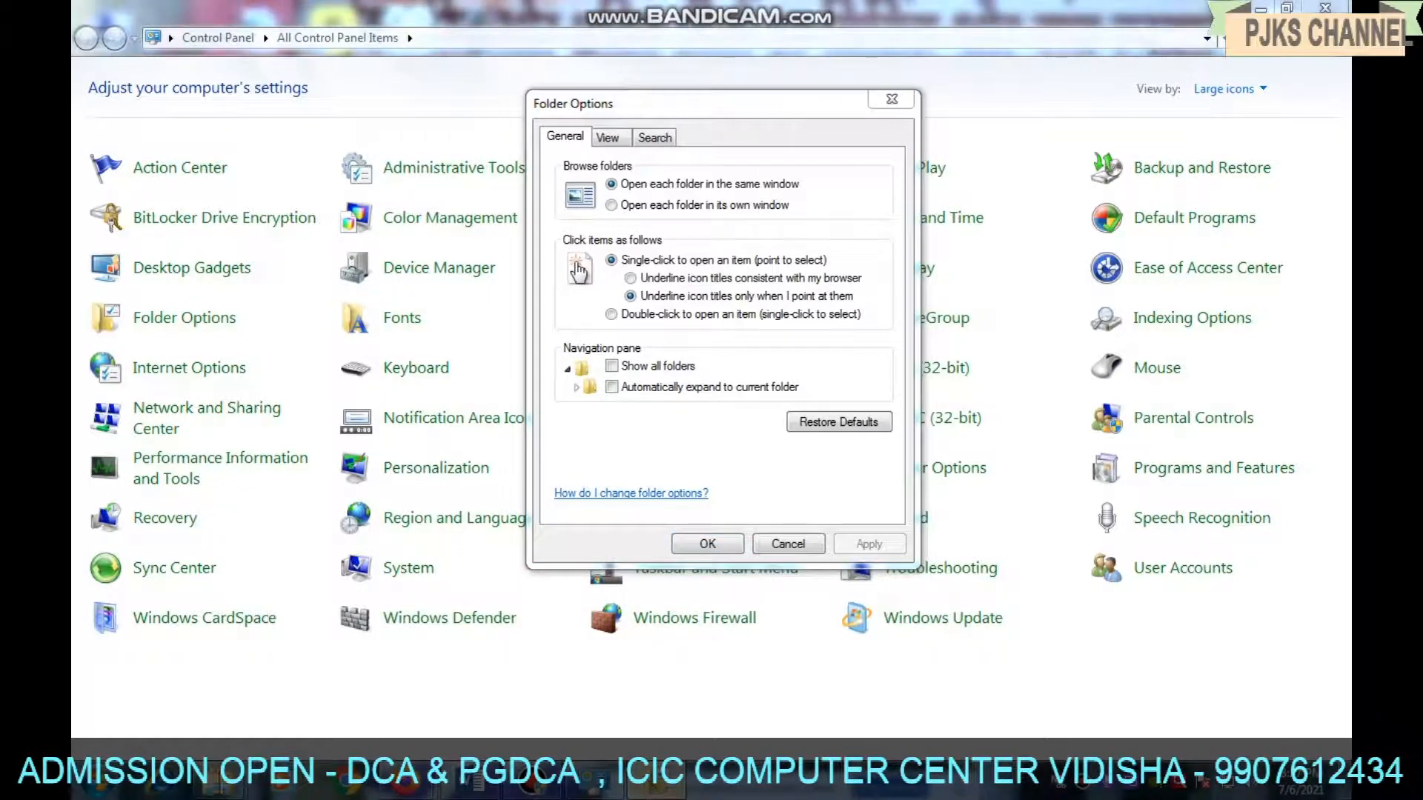
mouse_move(221, 787)
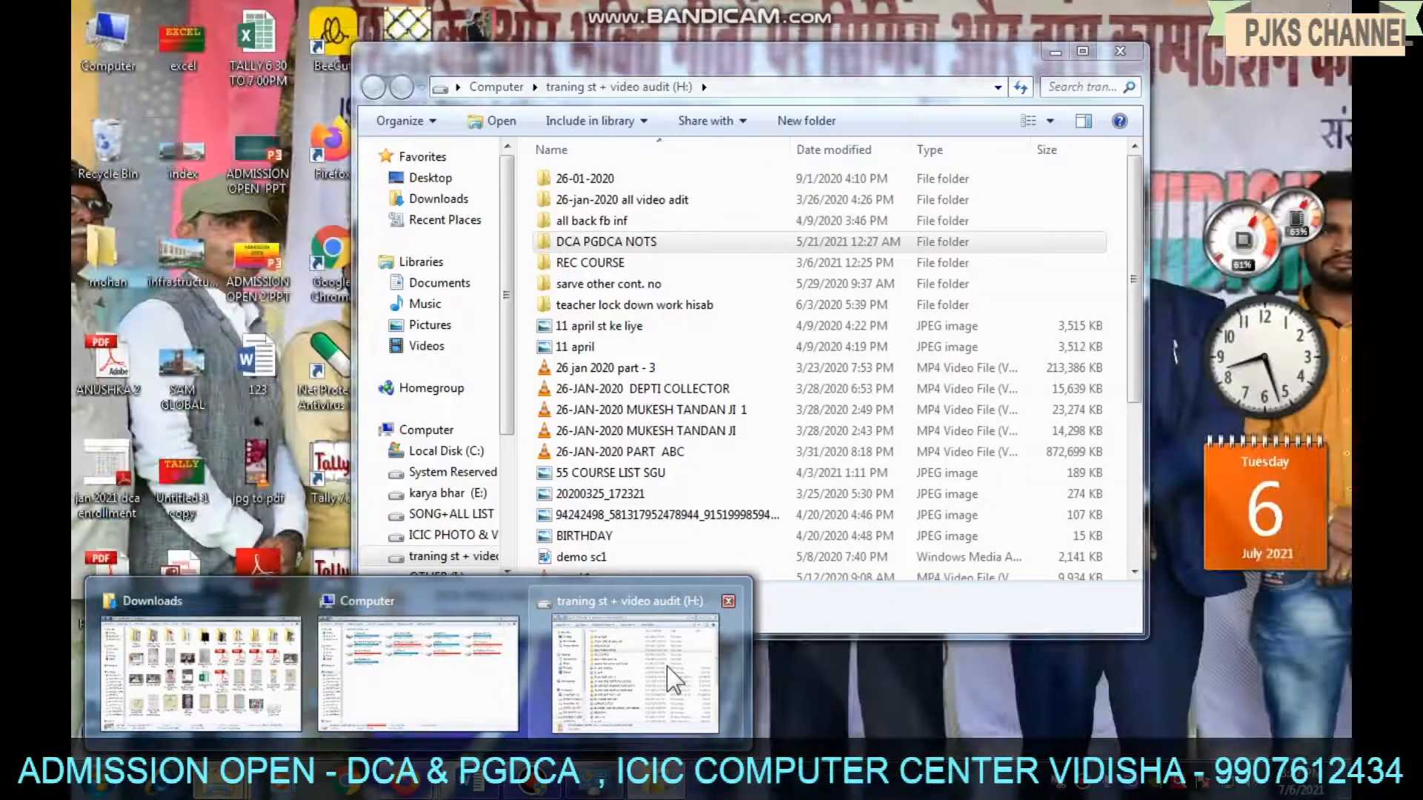
click(670, 678)
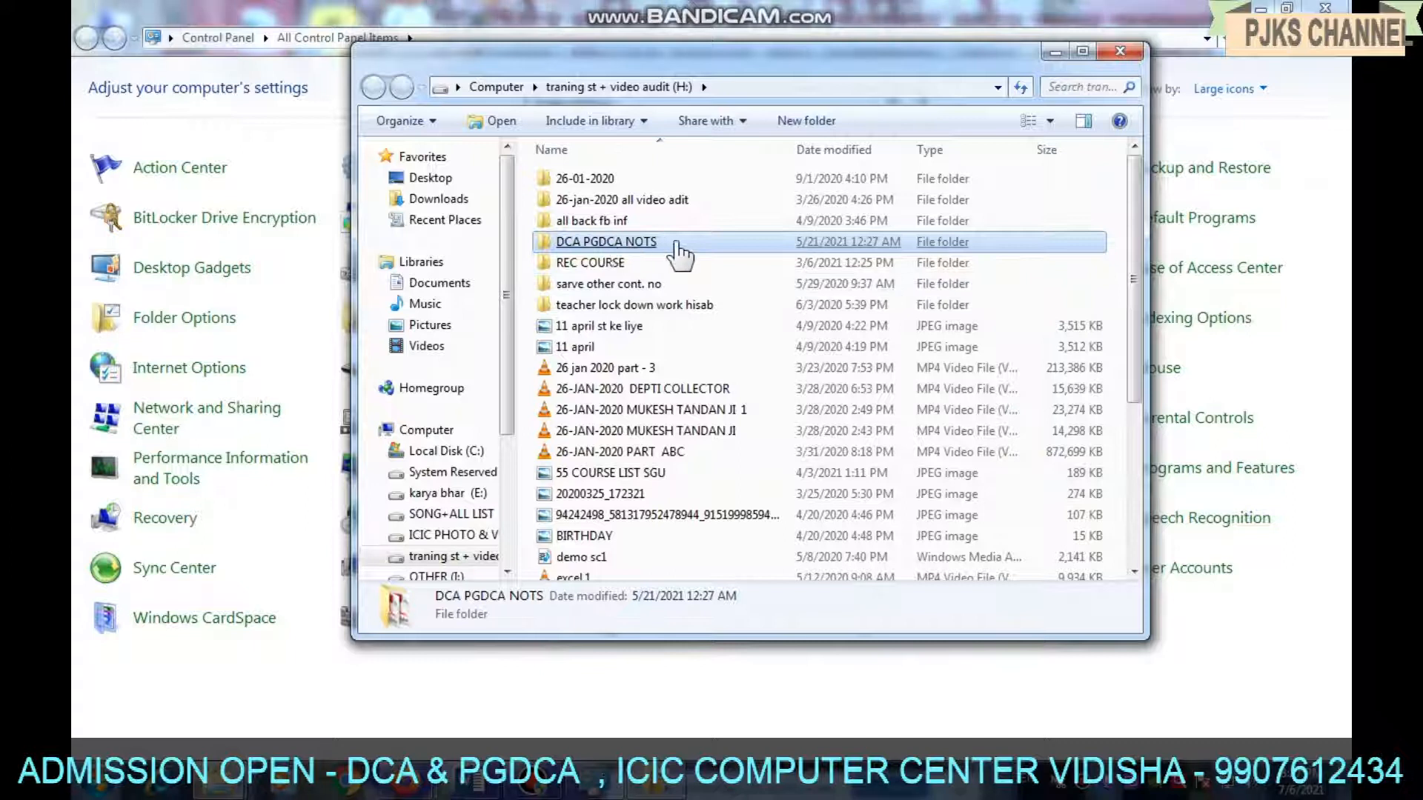
mouse_move(678, 255)
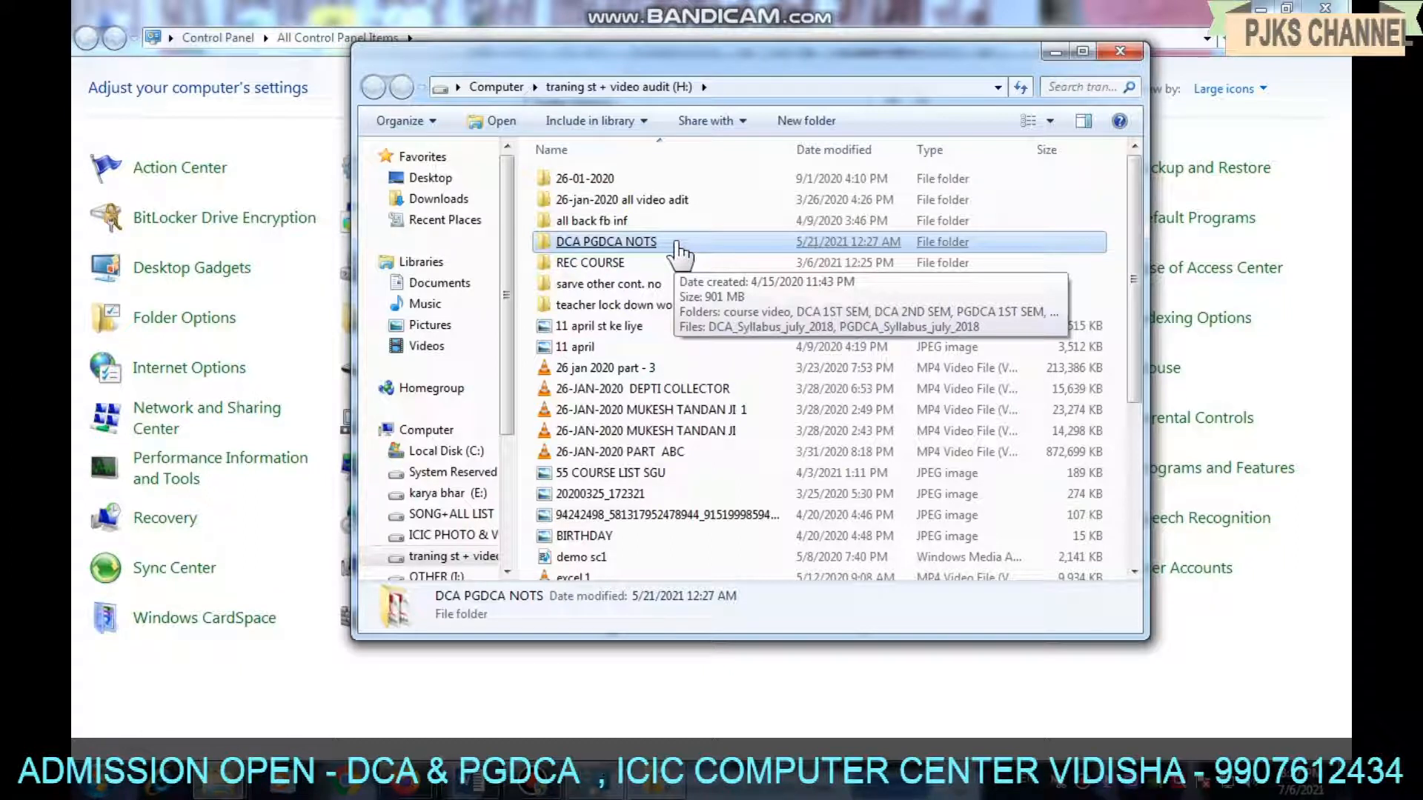
double_click(676, 243)
click(676, 243)
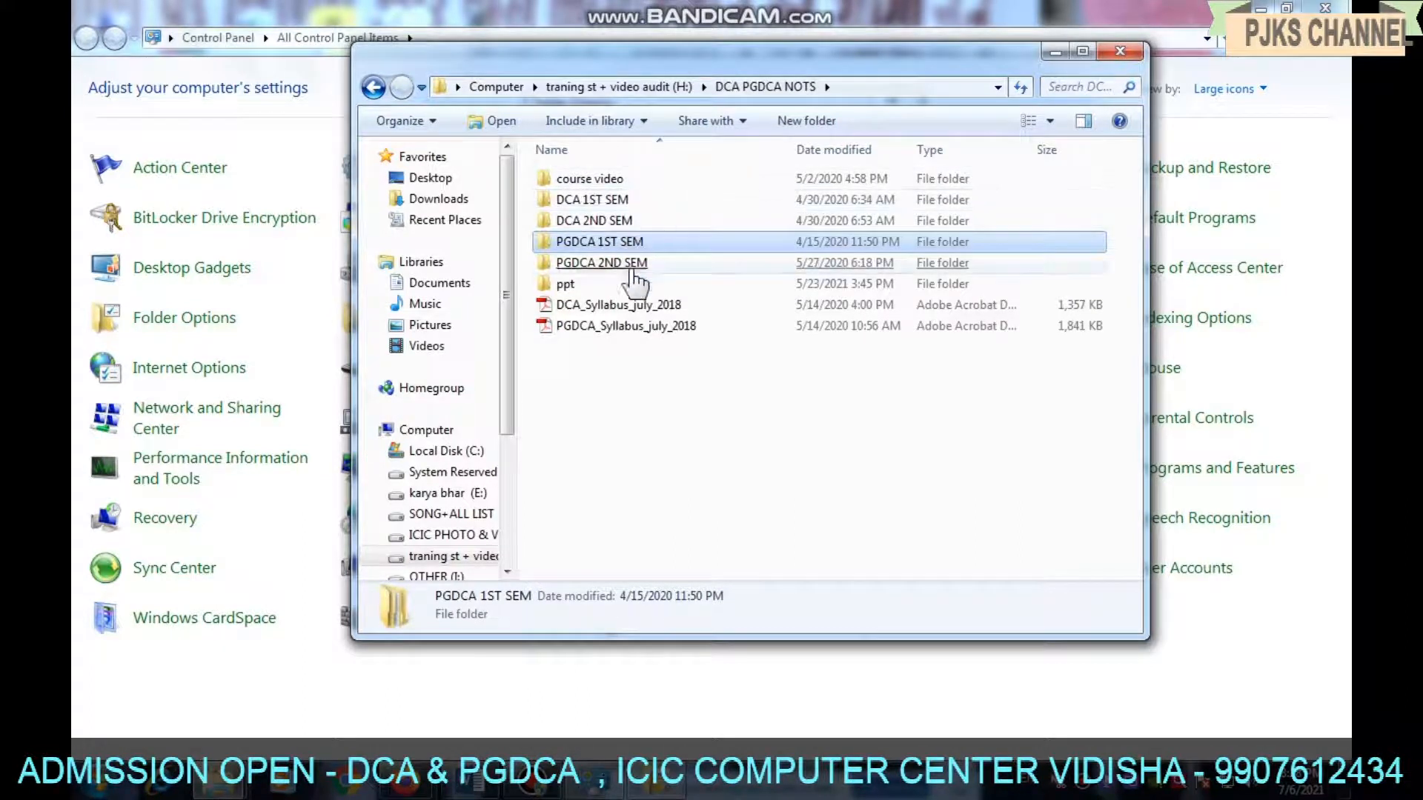
click(650, 201)
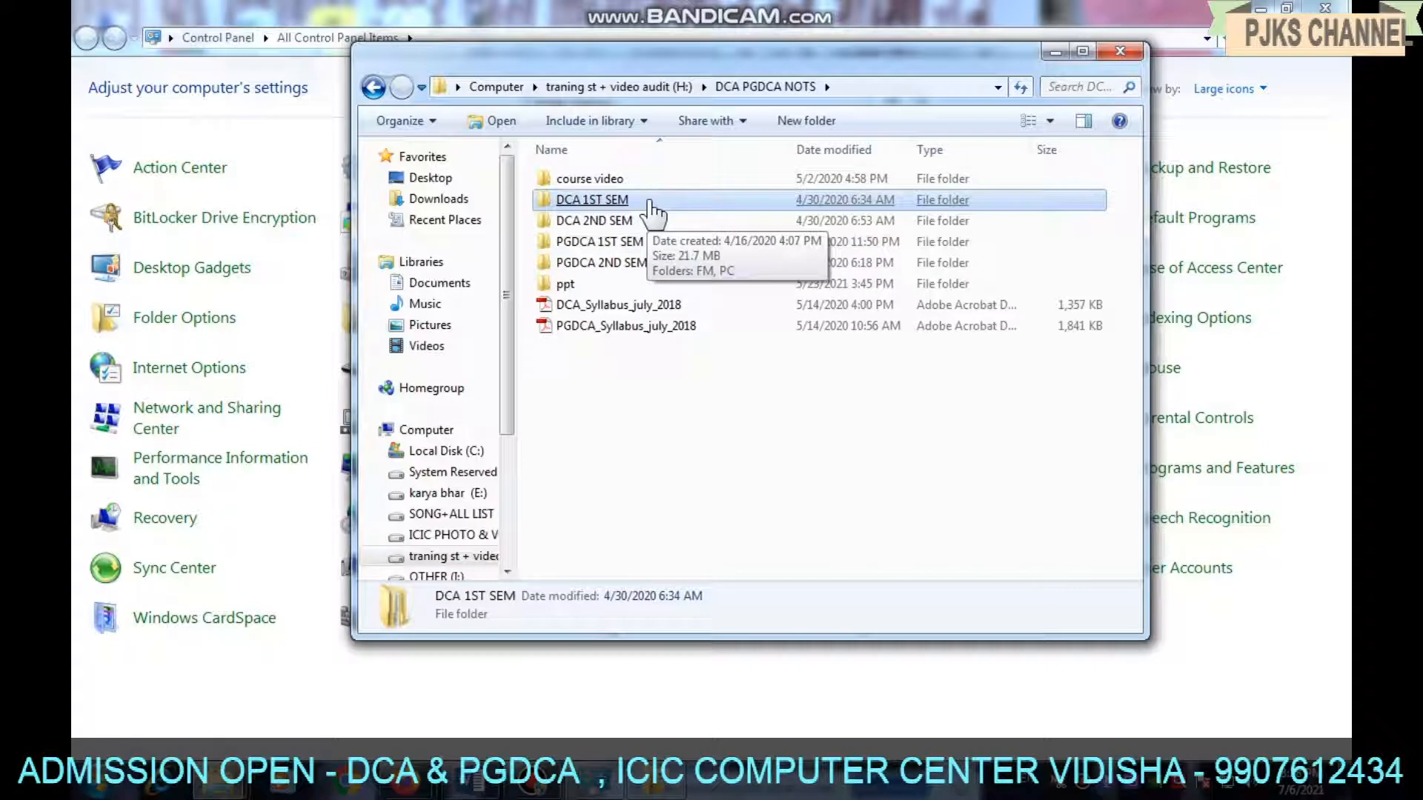
double_click(650, 201)
click(649, 201)
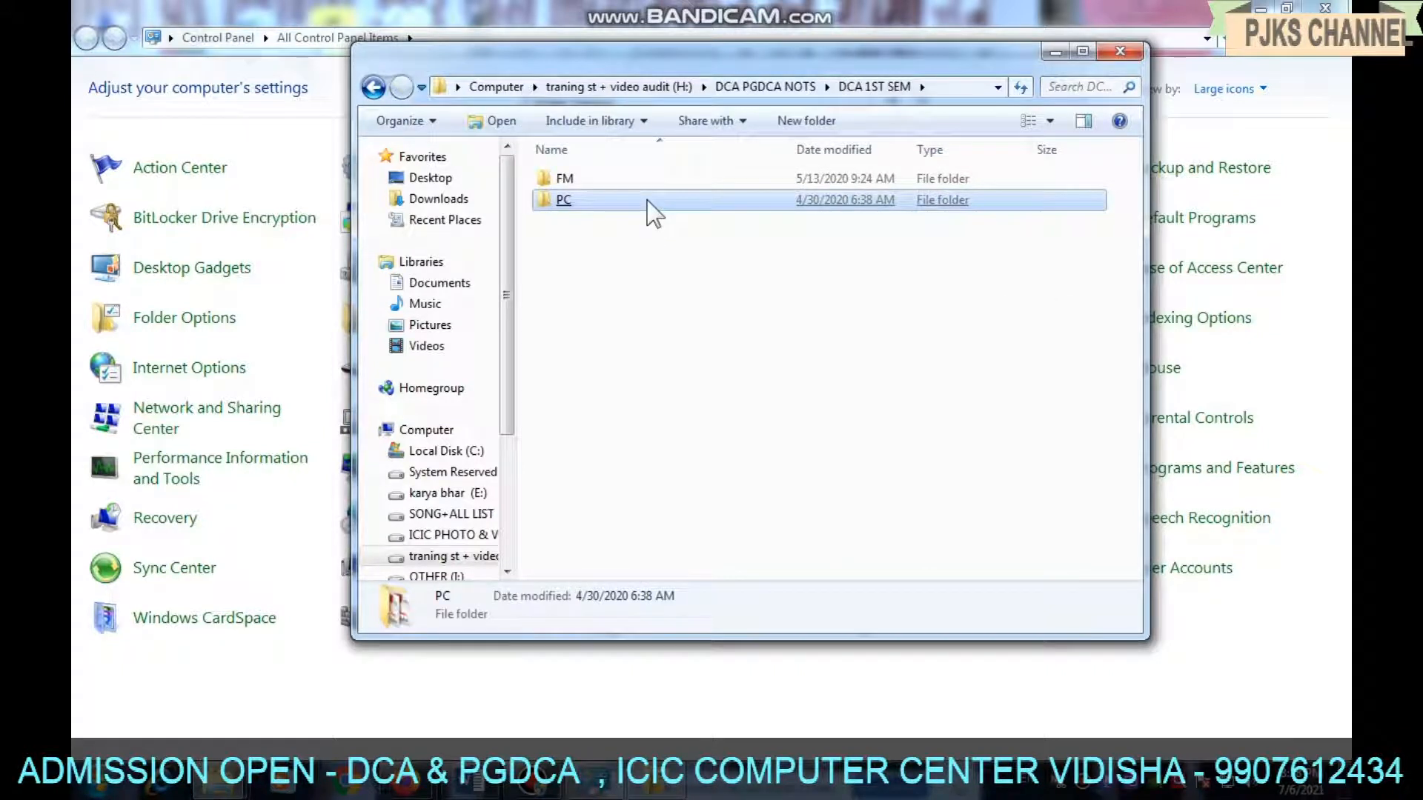
double_click(565, 181)
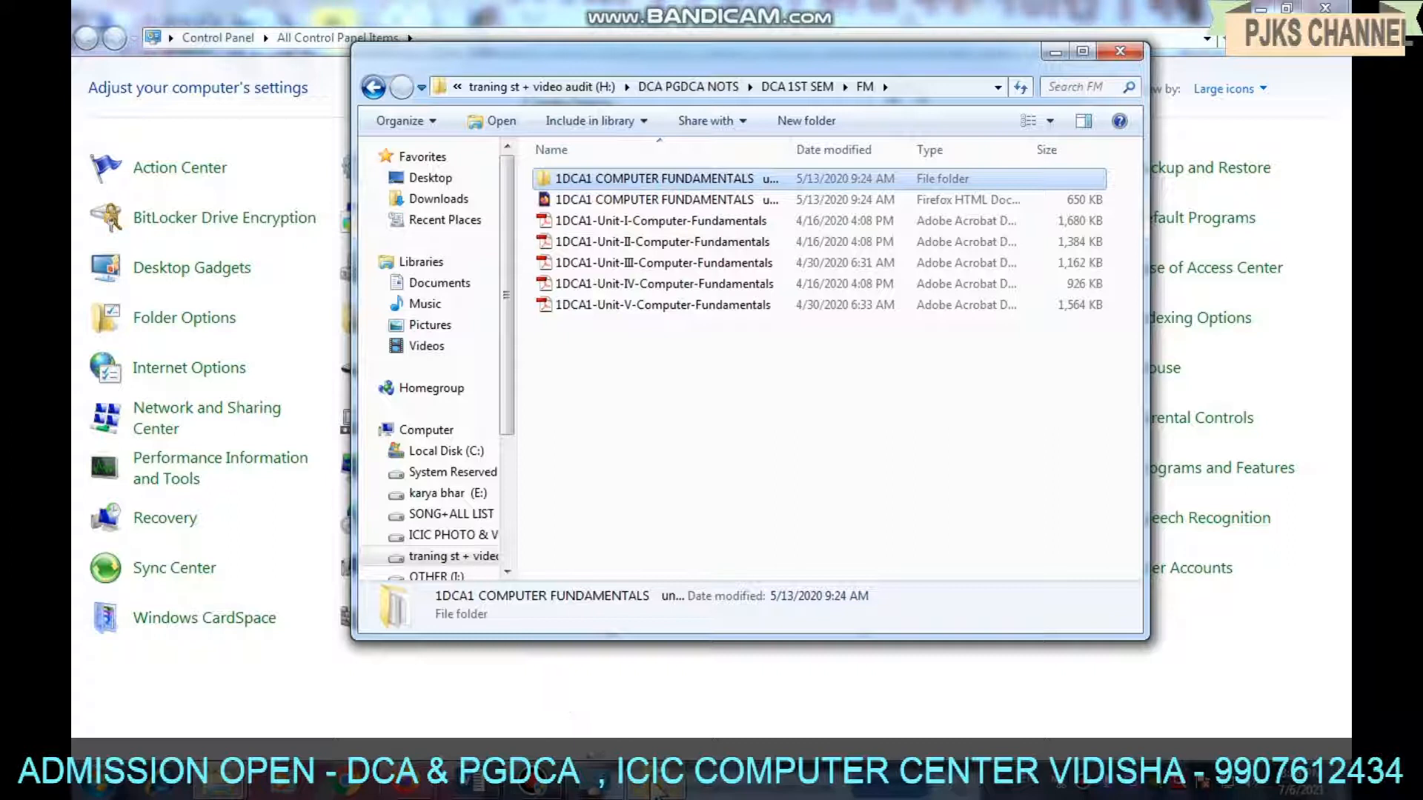
In Folder Options, choose to underline icon titles consistent with the browser and apply the change.
mouse_move(603, 784)
click(626, 700)
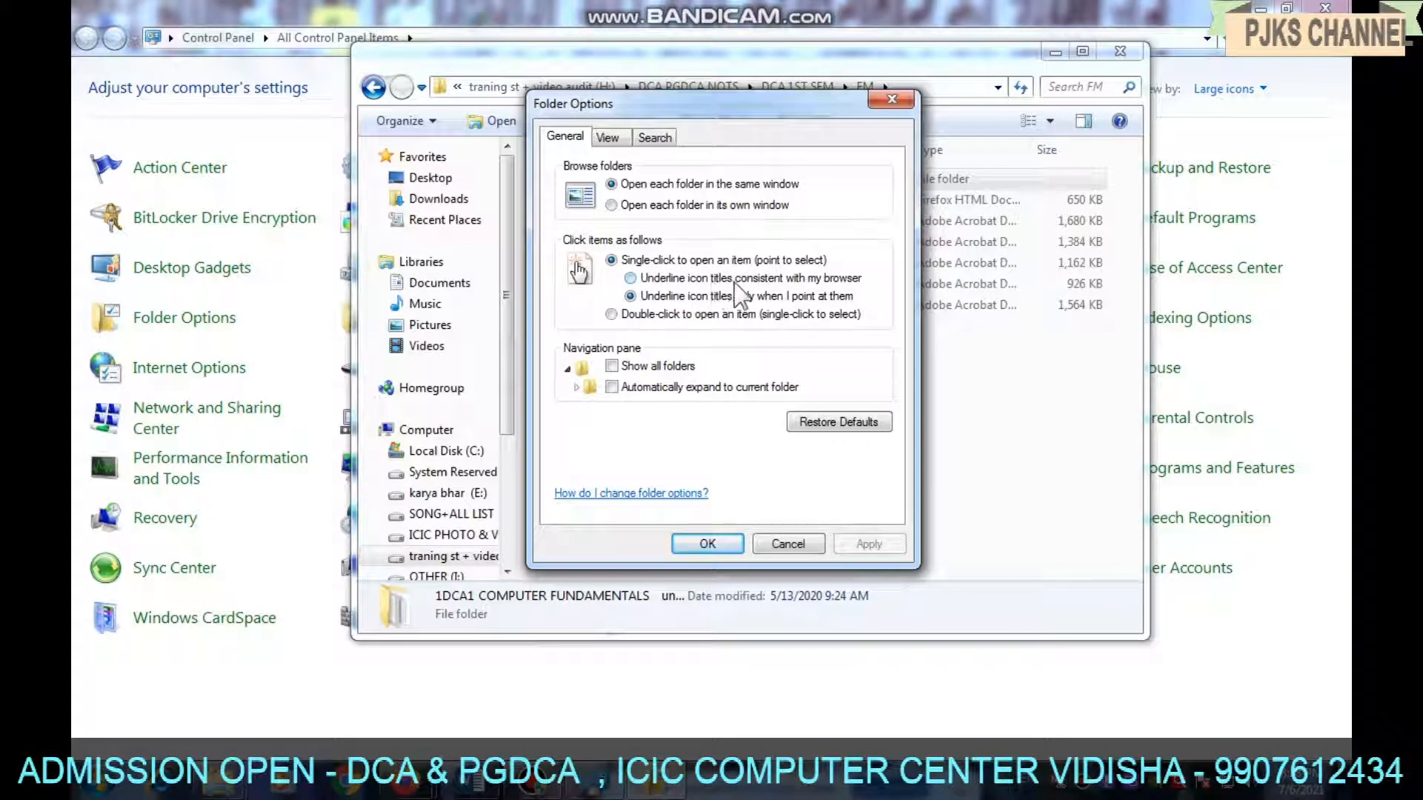
click(640, 280)
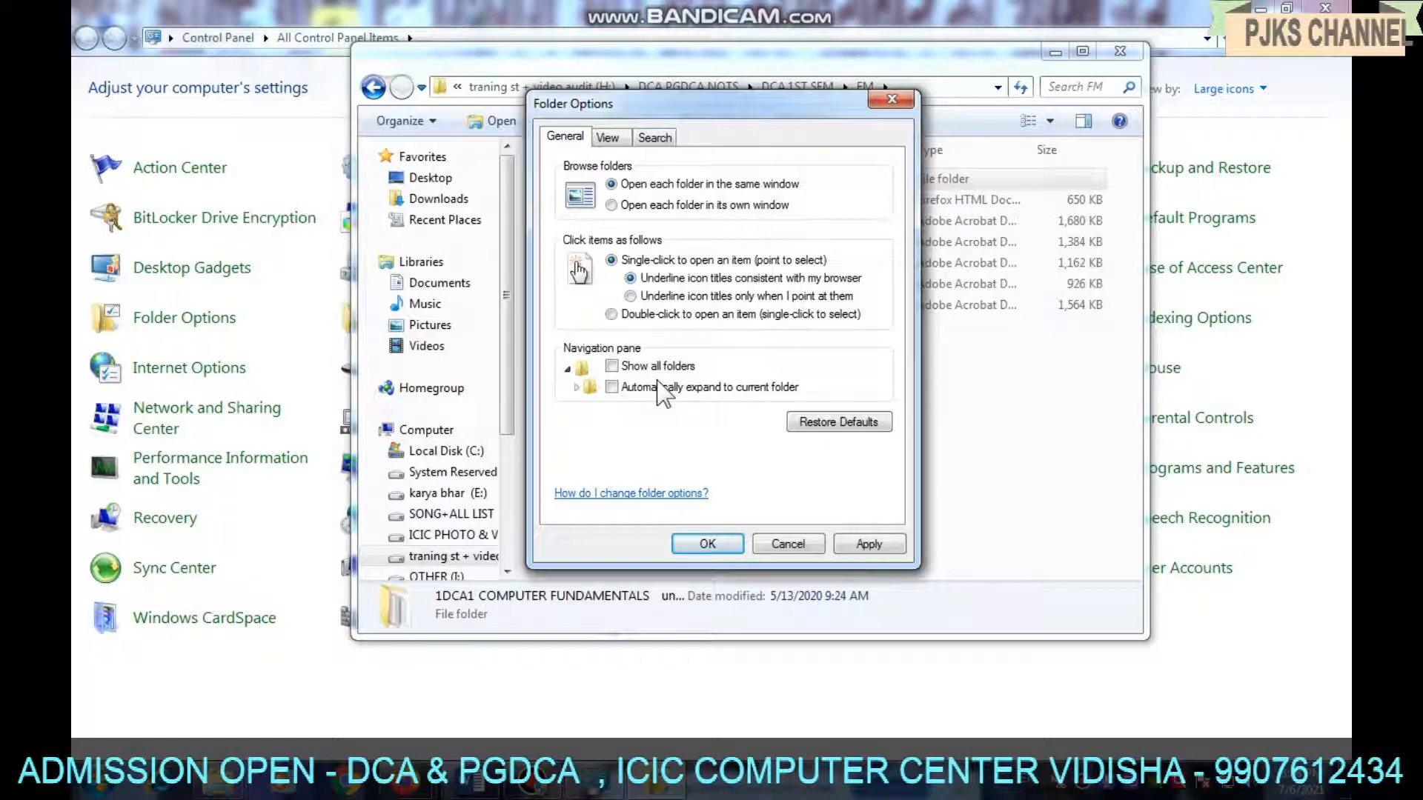
click(871, 544)
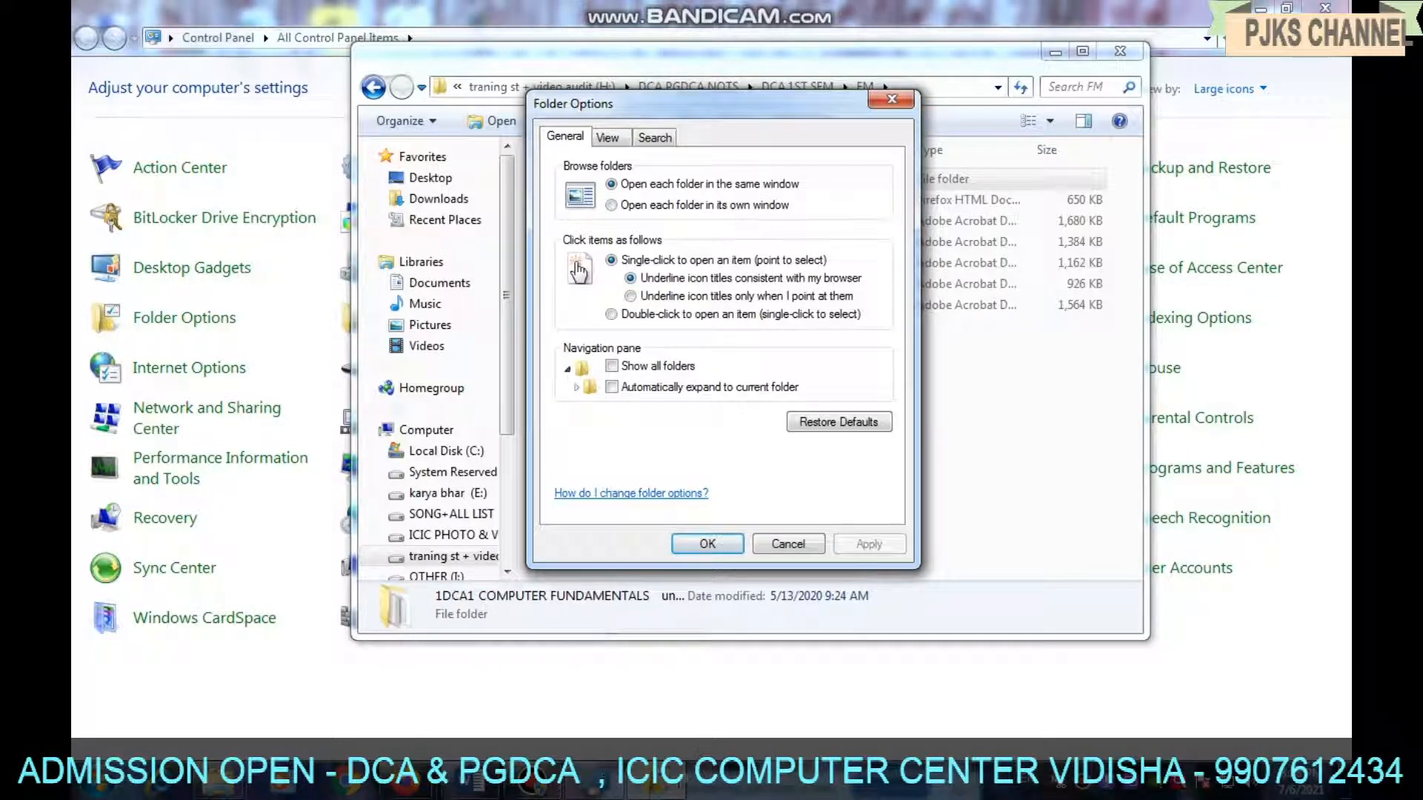
Switch to the FM folder window and go back up to the traning st + video audit (H:) drive.
click(222, 786)
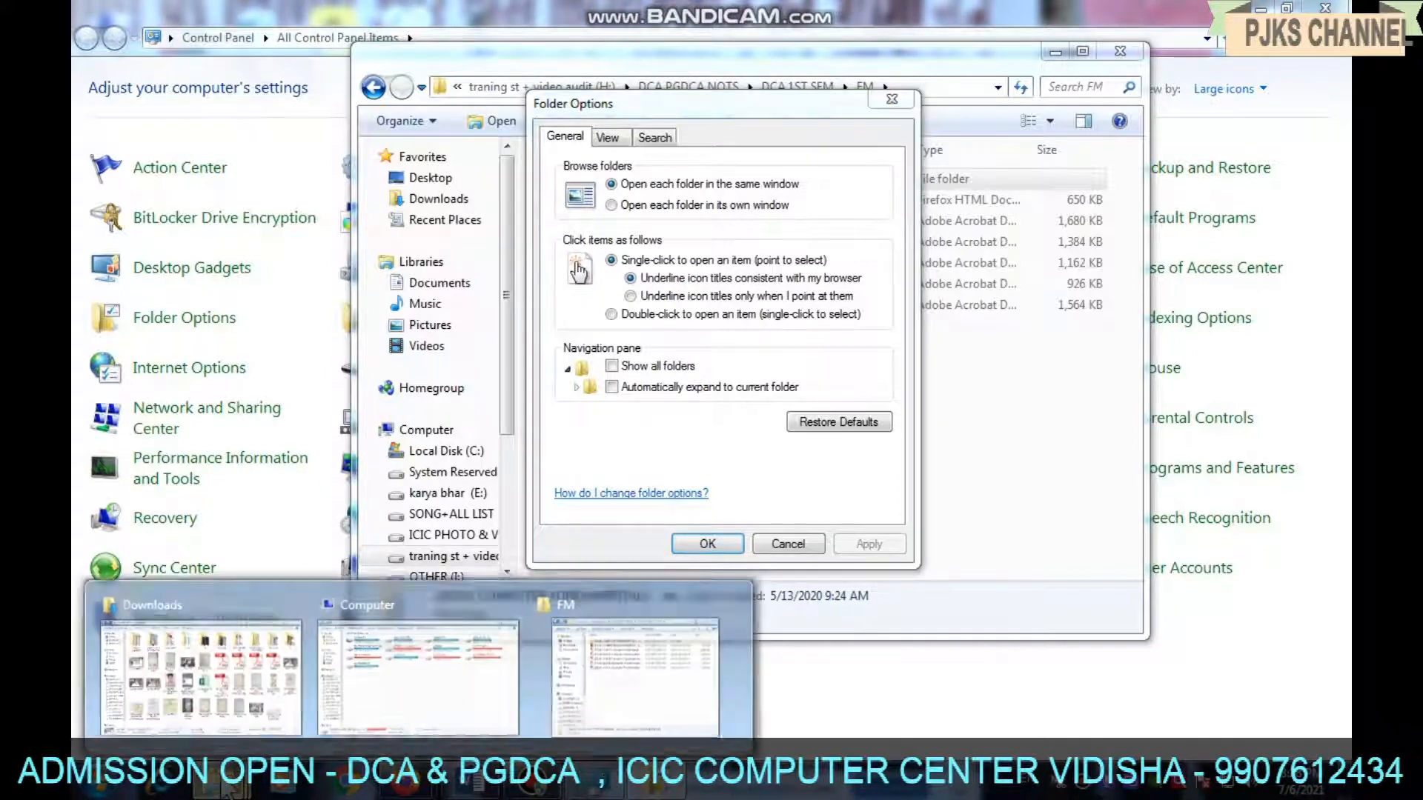
click(624, 669)
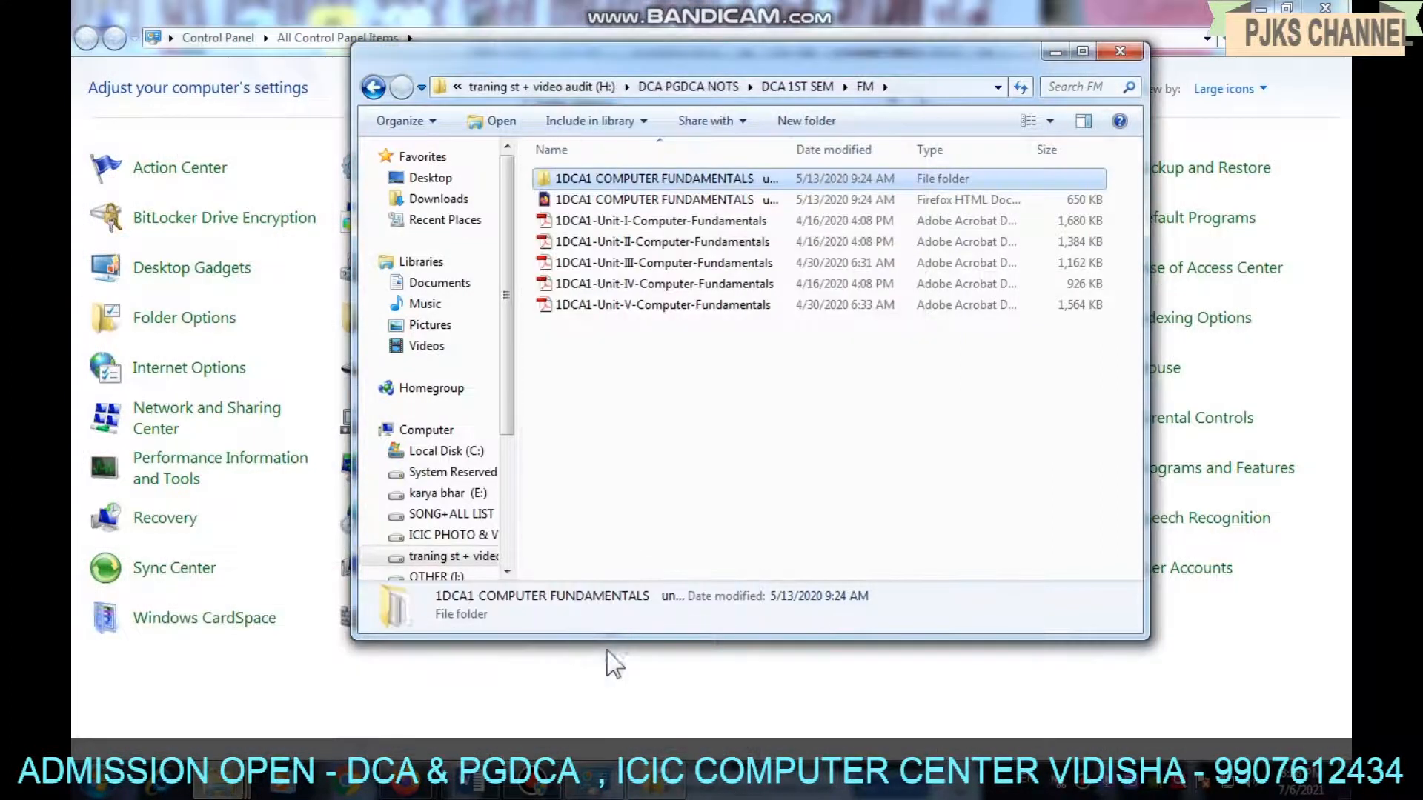
click(373, 88)
click(372, 88)
click(373, 87)
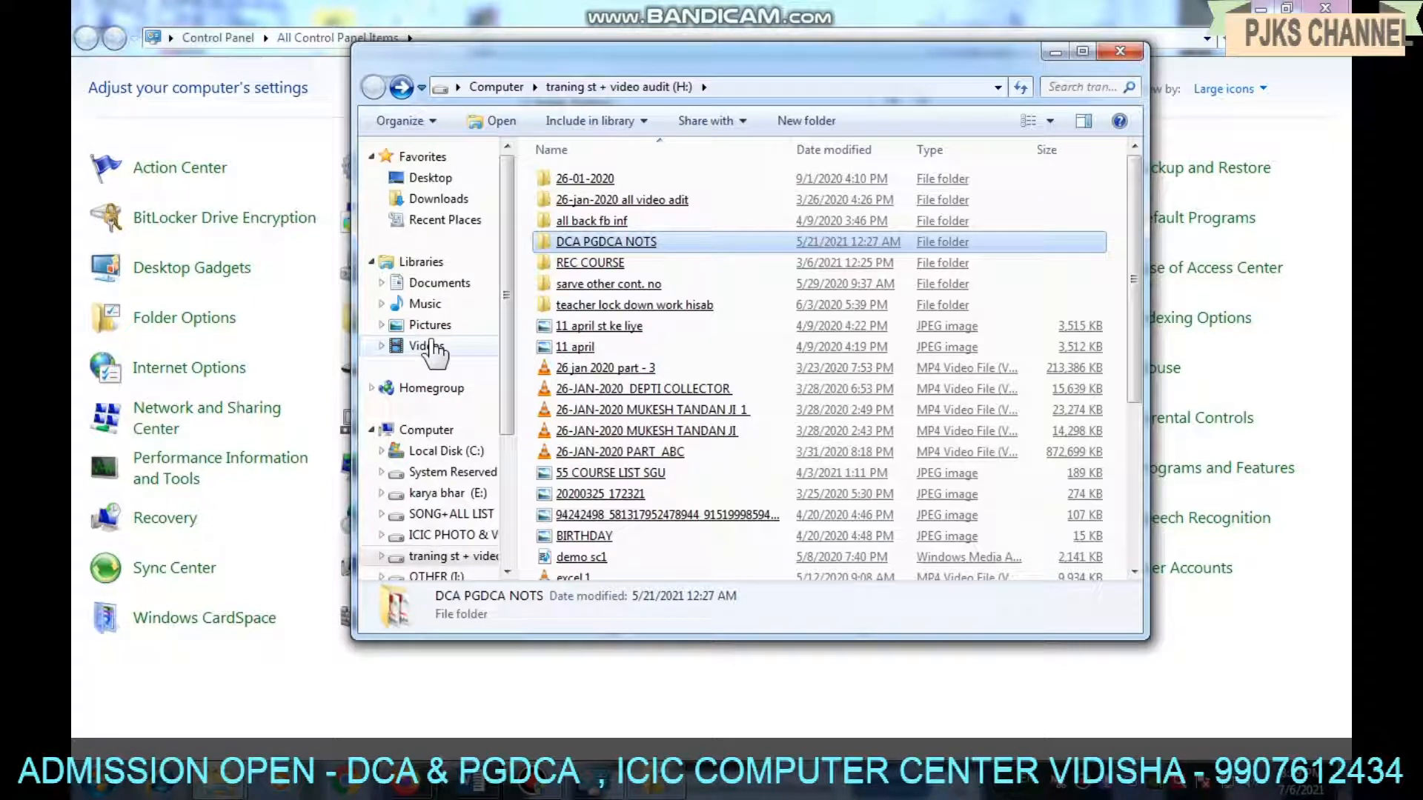
Test the underlined titles by opening DCA PGDCA NOTS, its DCA 1ST SEM subfolder and FM again.
double_click(597, 243)
click(597, 244)
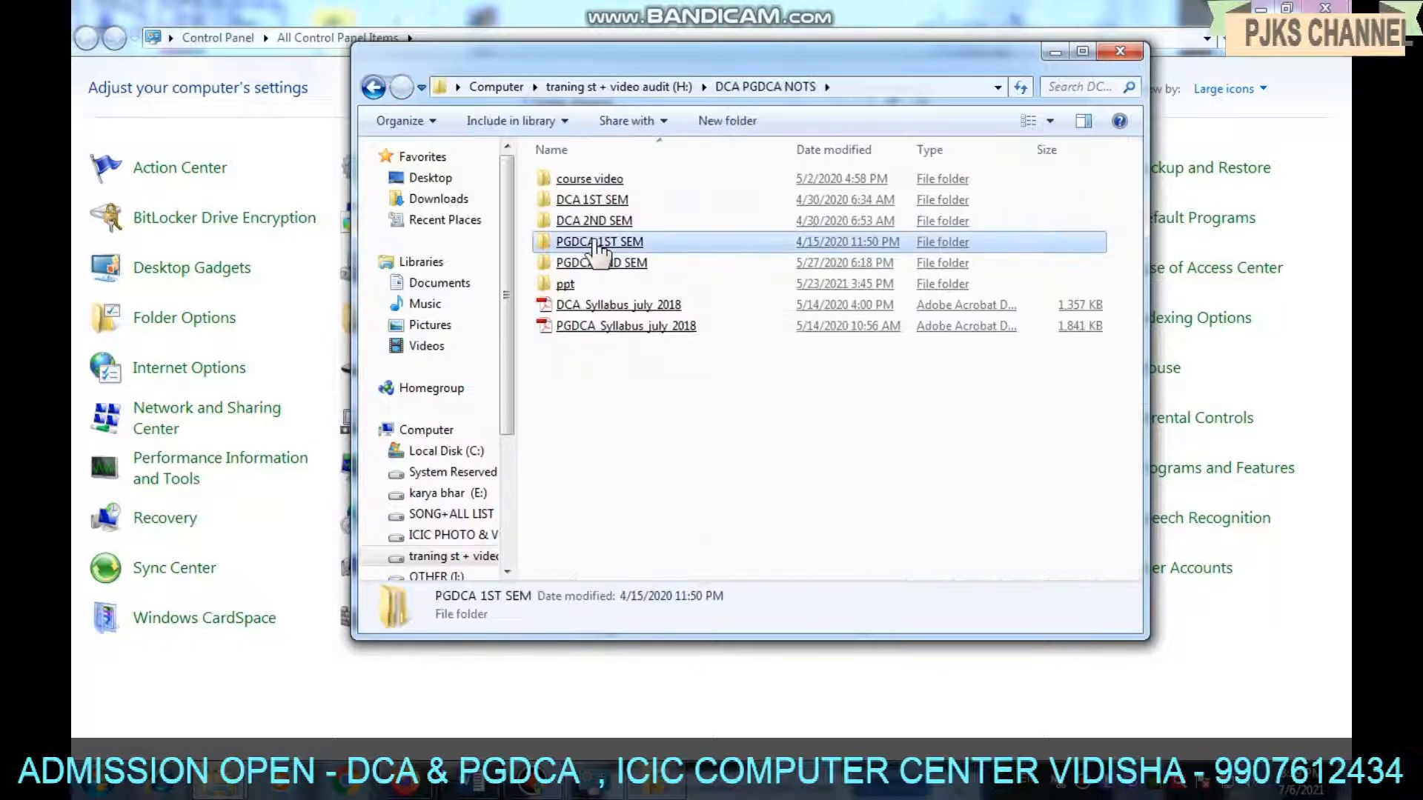
double_click(592, 202)
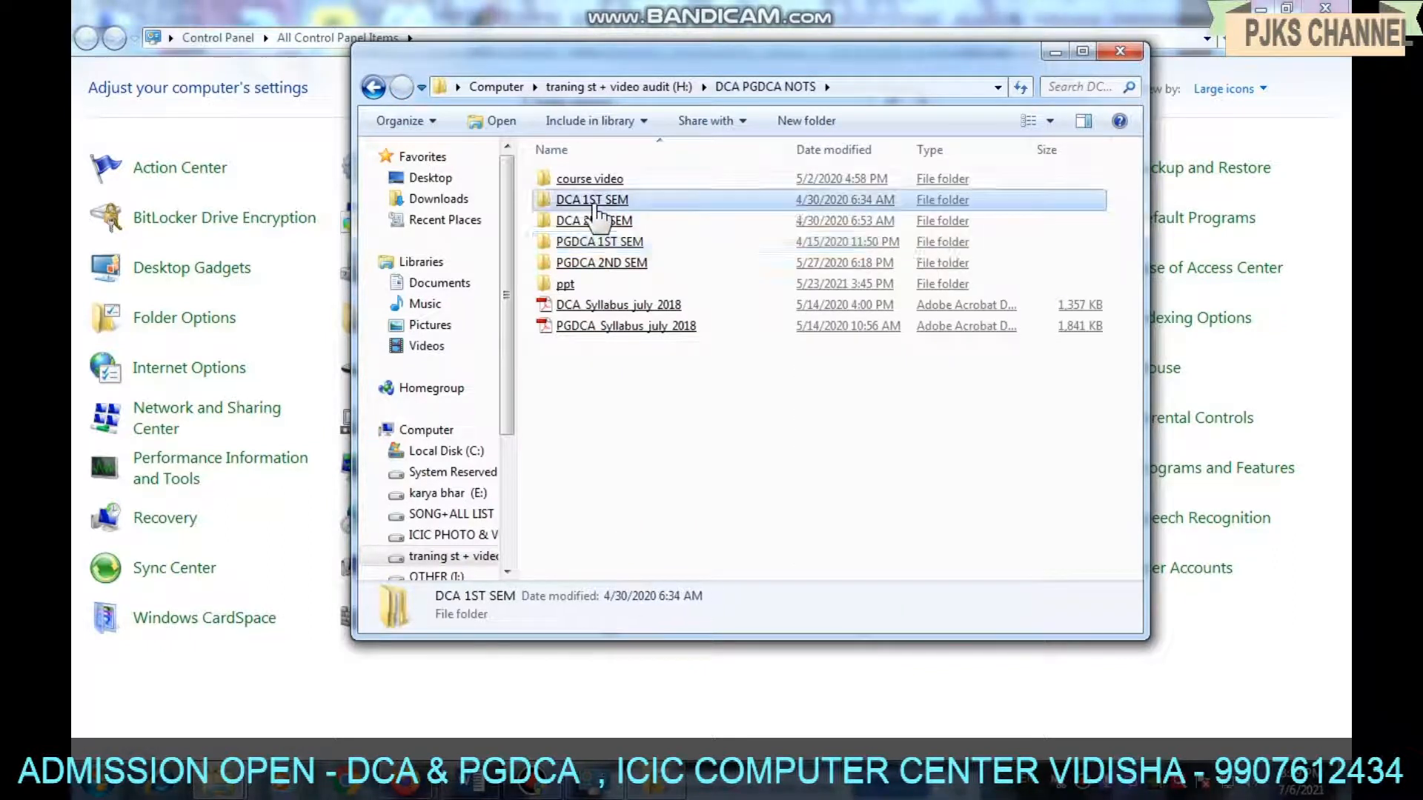
click(595, 207)
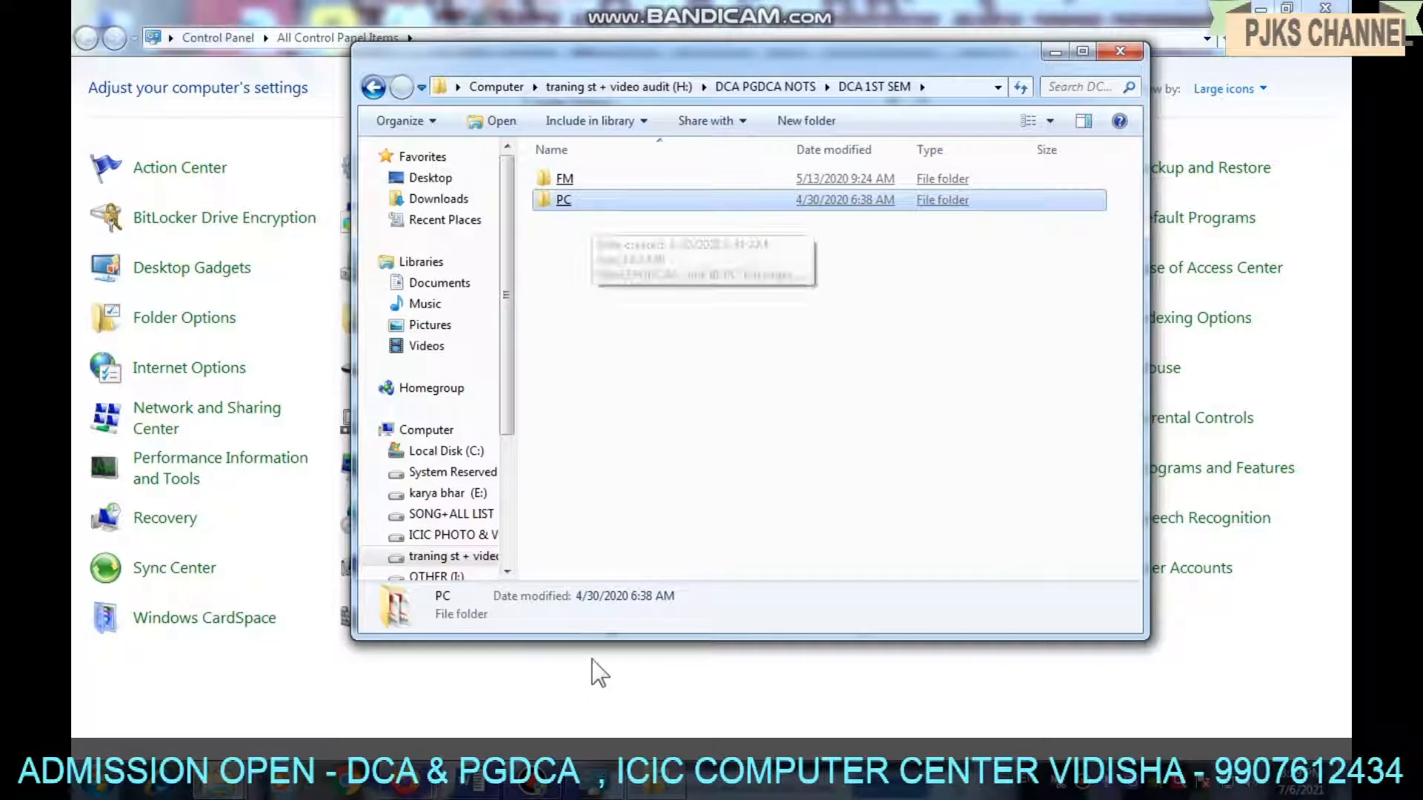
double_click(579, 185)
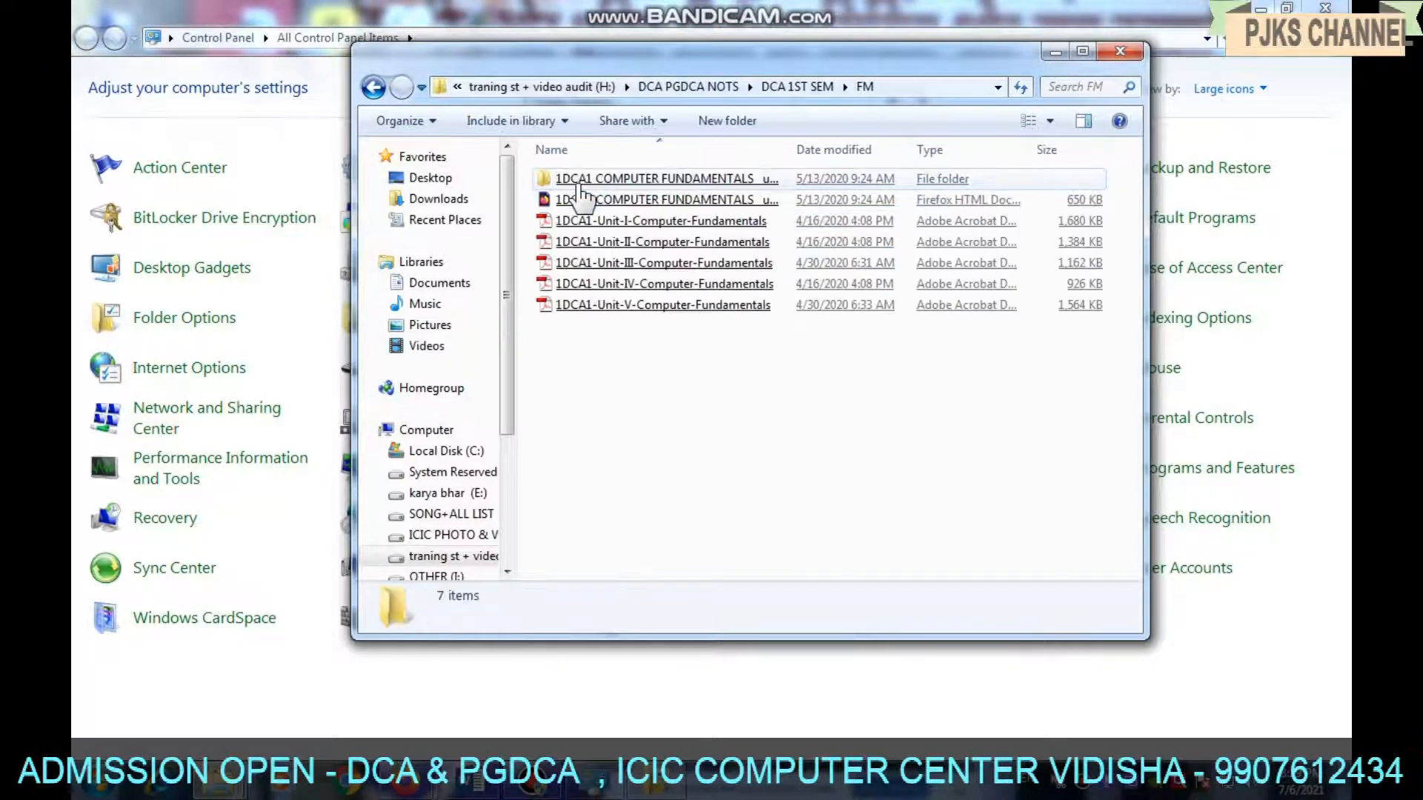
In Folder Options, choose underlining icon titles only when pointed at, and set items to open with a double click.
click(650, 784)
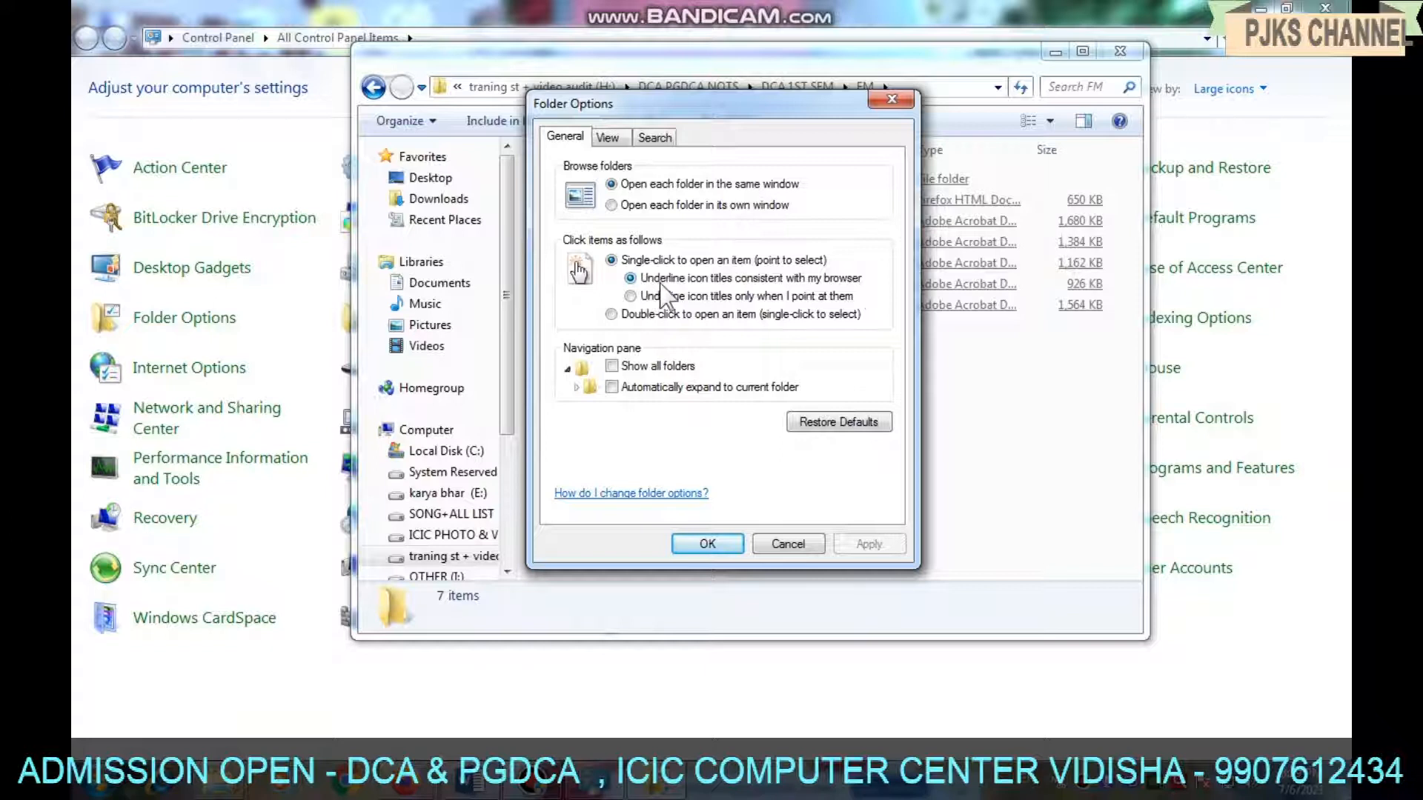
click(636, 297)
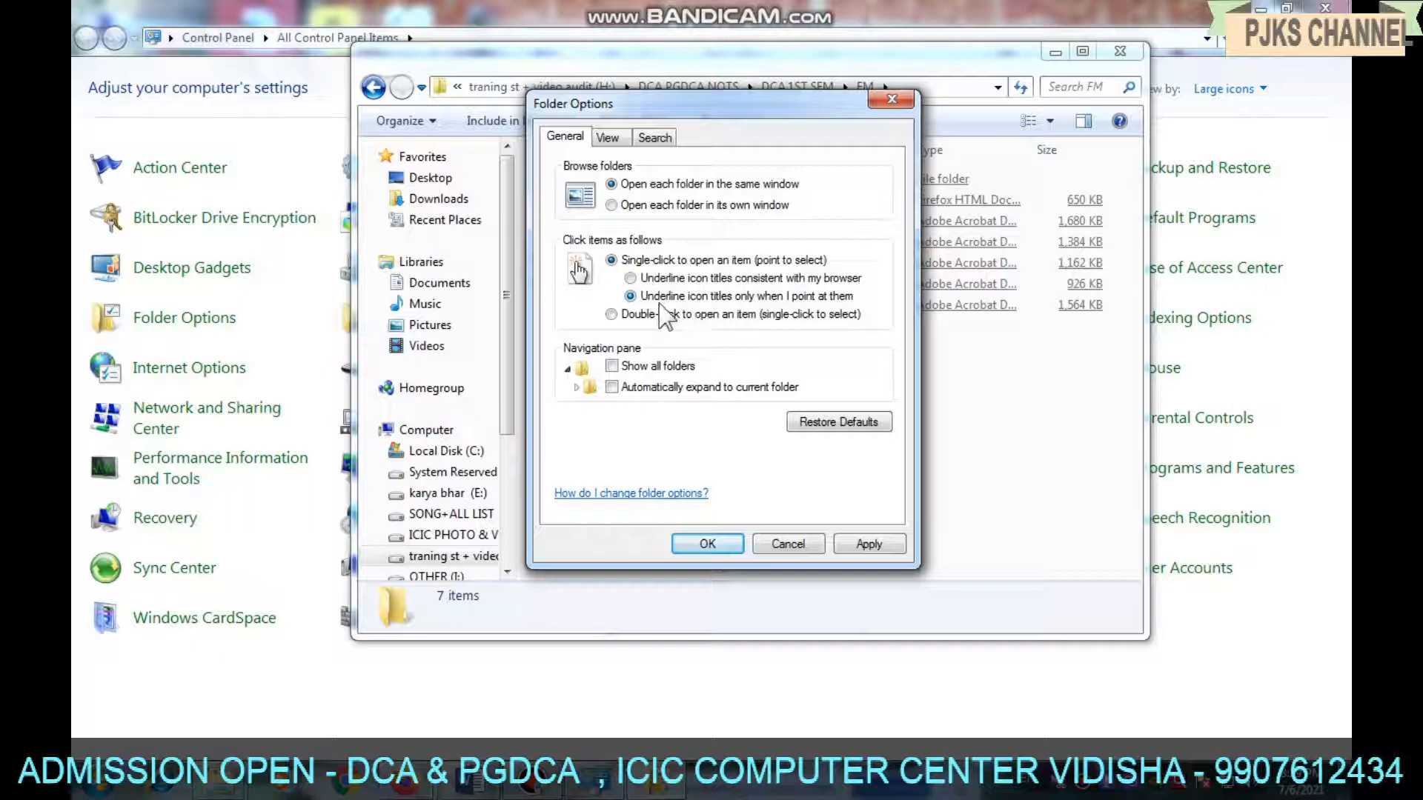
click(610, 315)
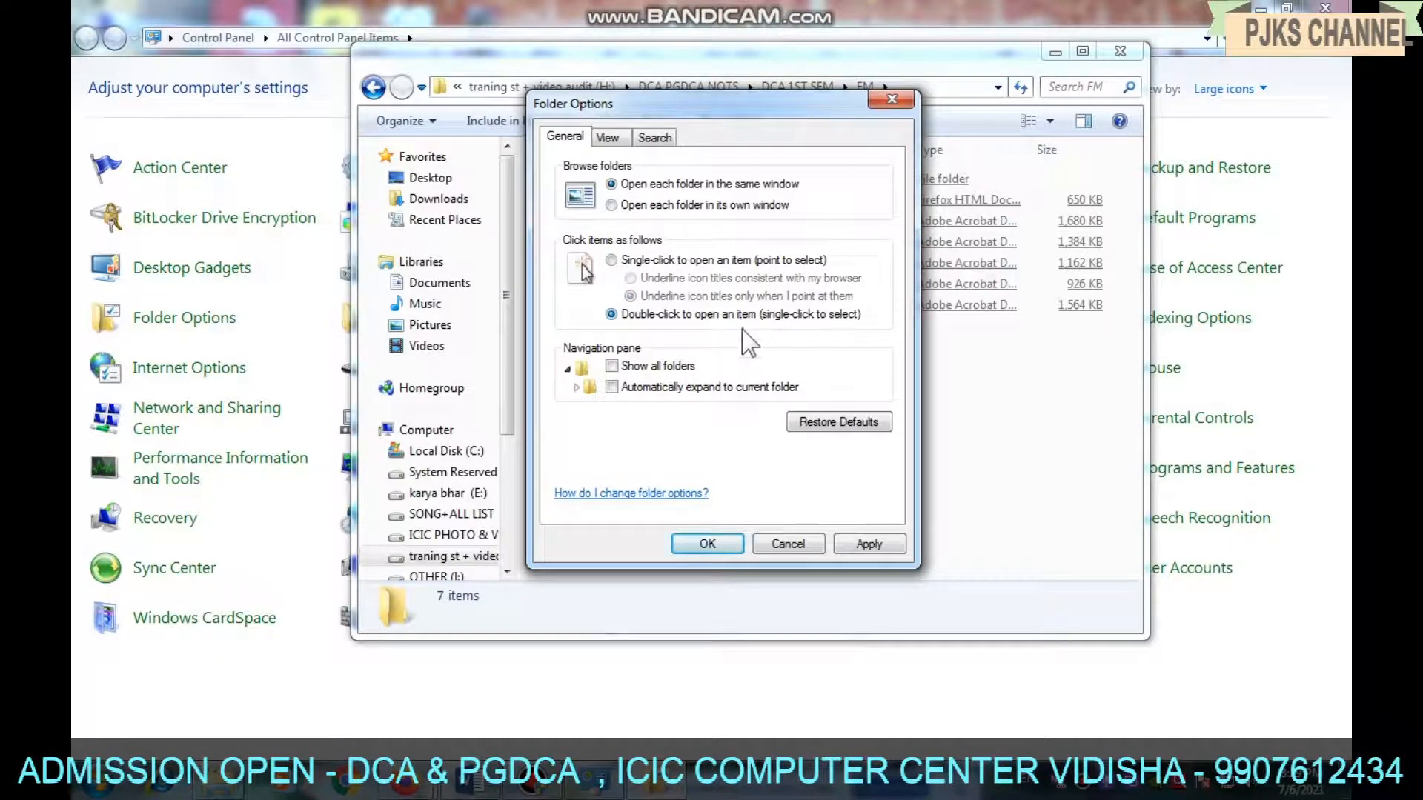